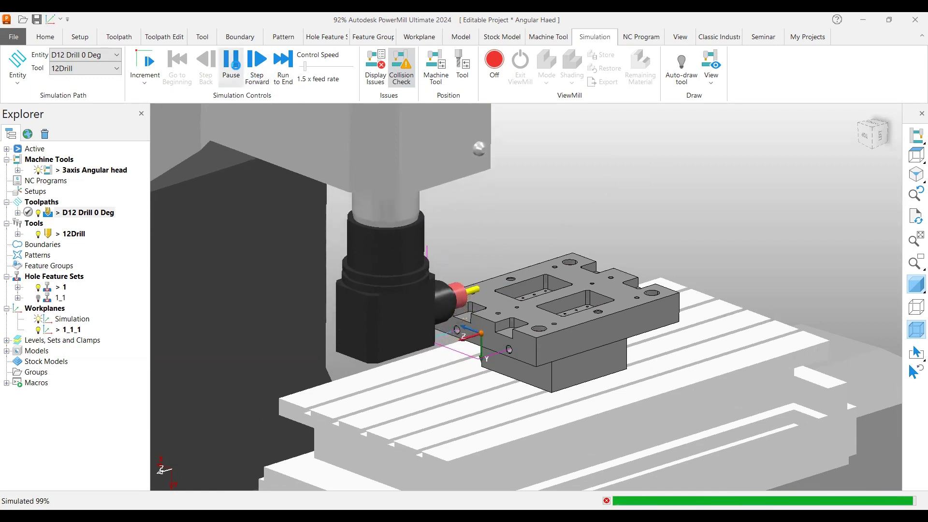
Delete the D12 Drill 0 Deg toolpath and the 1_1_1 workplane from the project
scroll(586, 209, "down", 4)
scroll(581, 289, "up", 5)
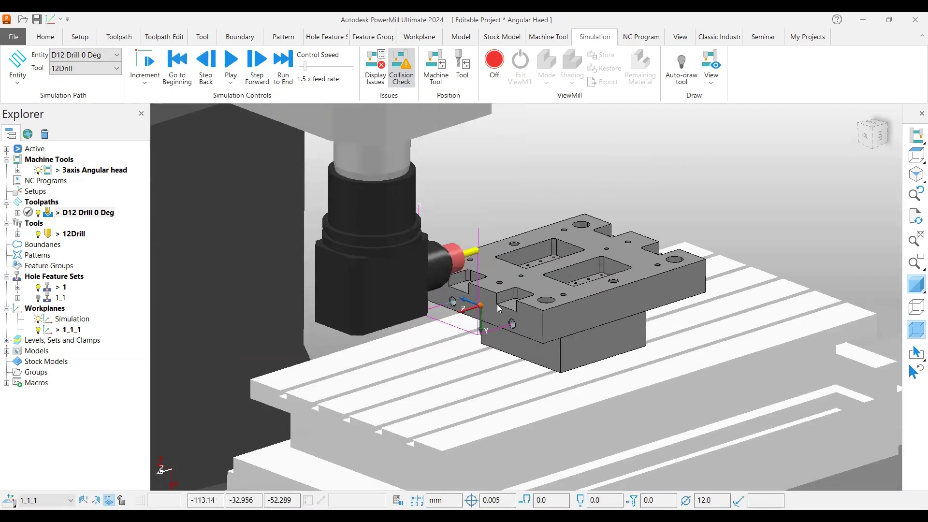
left_click(53, 215)
key("Delete")
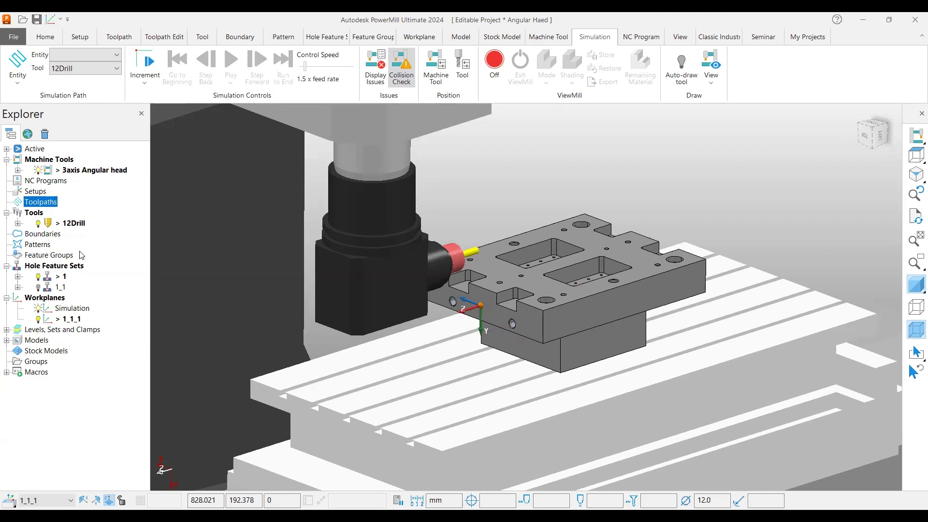
left_click(66, 319)
key("Delete")
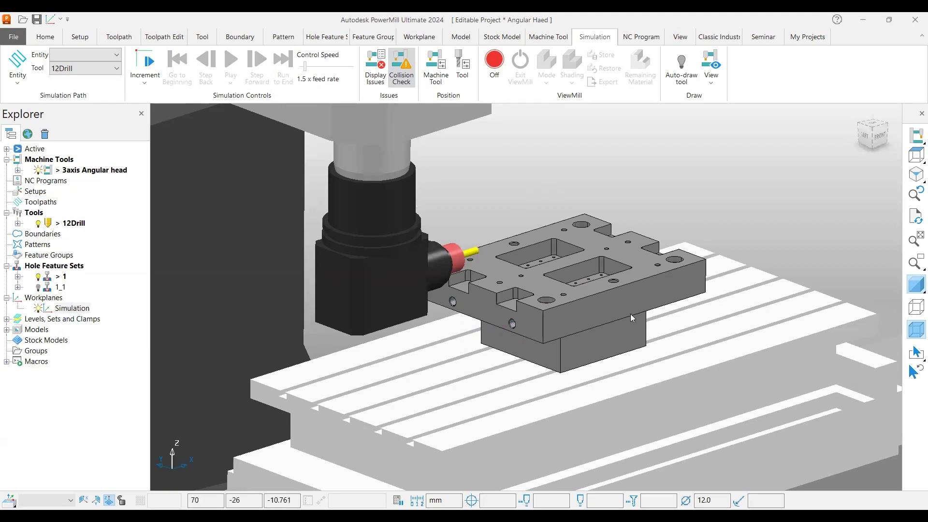
Create a workplane at the top of the selected plate model
middle_click_drag(630, 314, 562, 351)
scroll(621, 251, "up", 3)
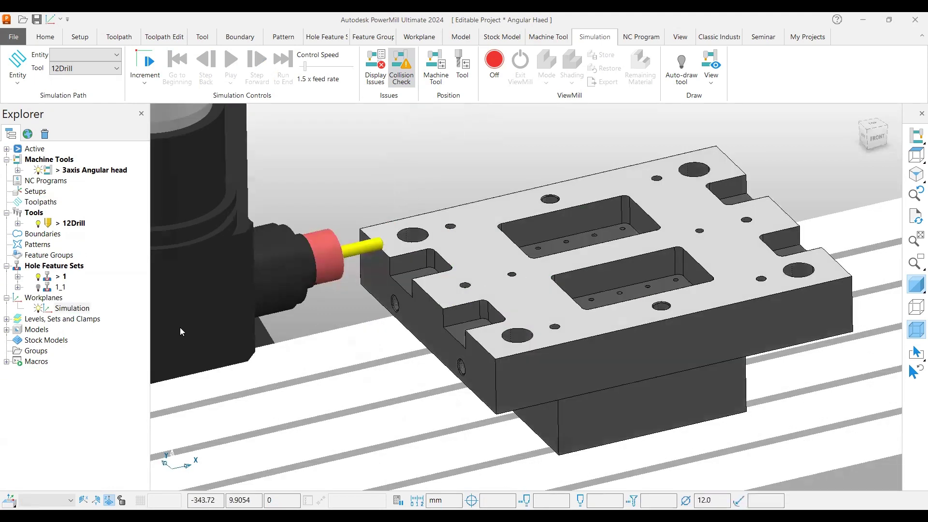
right_click(51, 301)
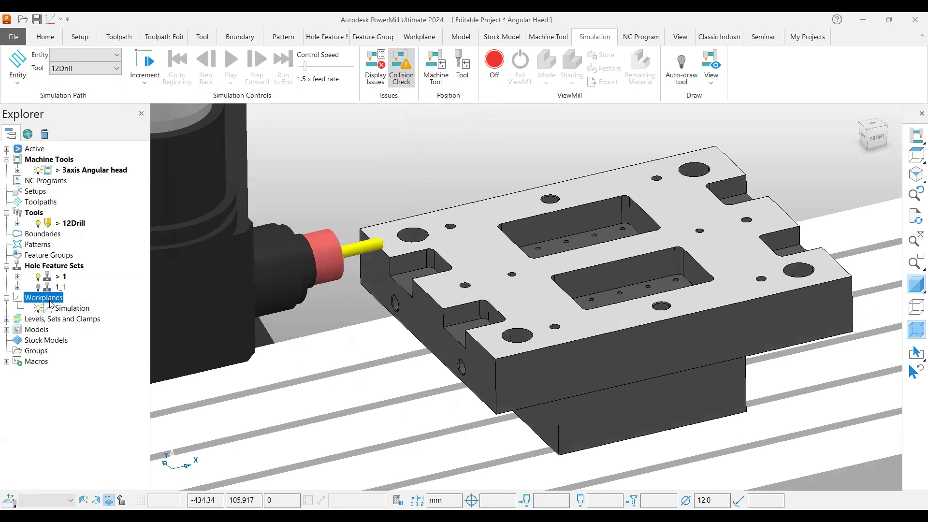
mouse_move(124, 351)
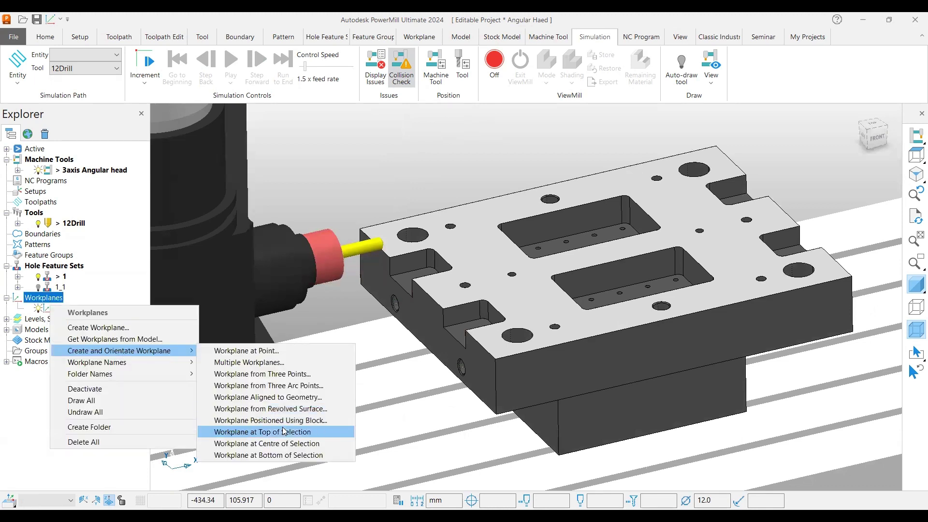
left_click(271, 431)
left_click(585, 244)
middle_click_drag(638, 273, 571, 315, "shift")
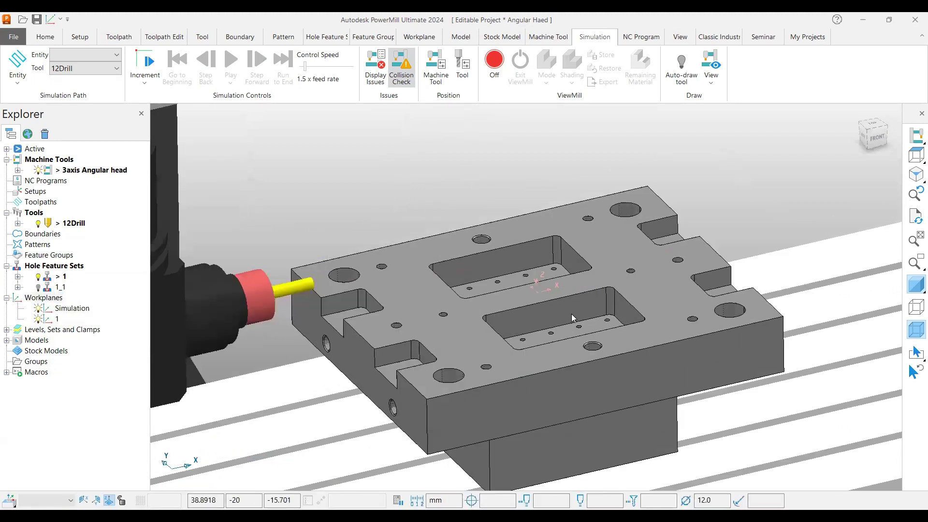
Activate the workplane on the plate's top face and rename it output
scroll(571, 314, "up", 2)
double_click(50, 319)
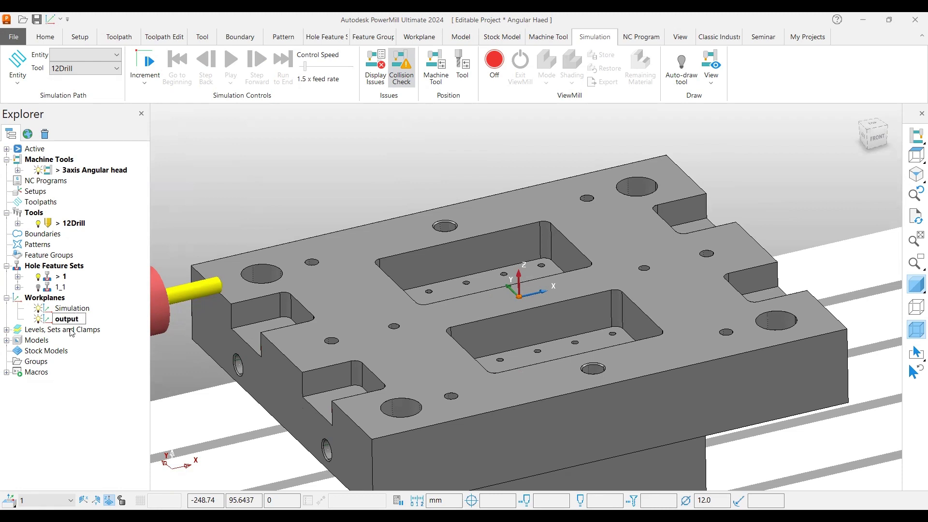
key("Return")
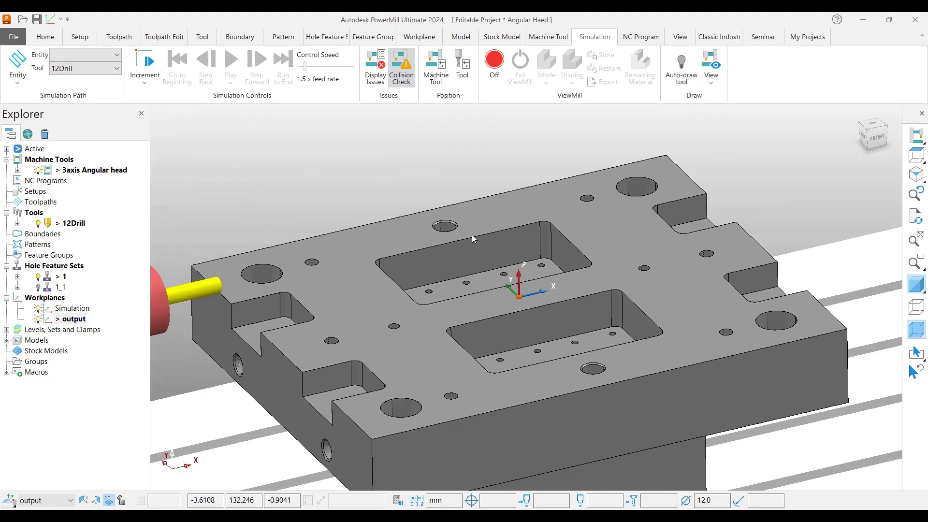
Start a new drilling toolpath with the Deep Drill strategy
scroll(484, 256, "down", 3)
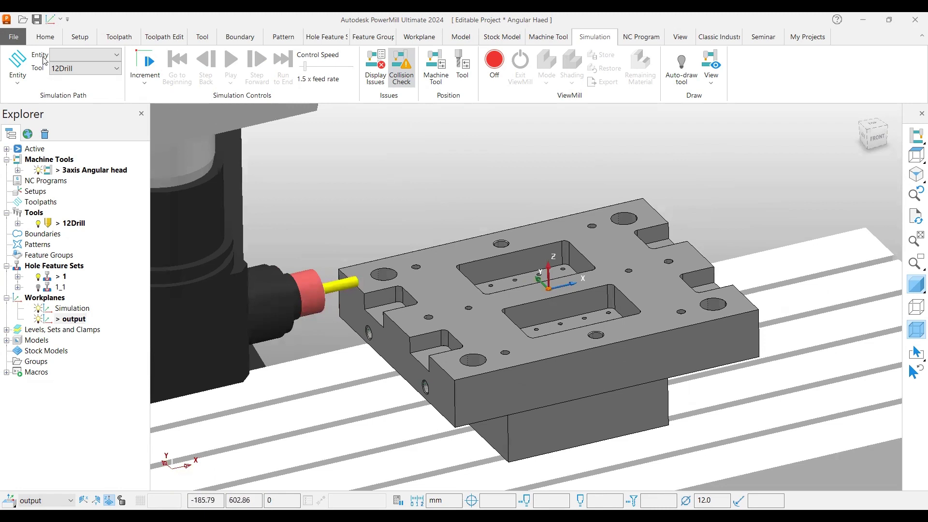
left_click(46, 38)
left_click(296, 89)
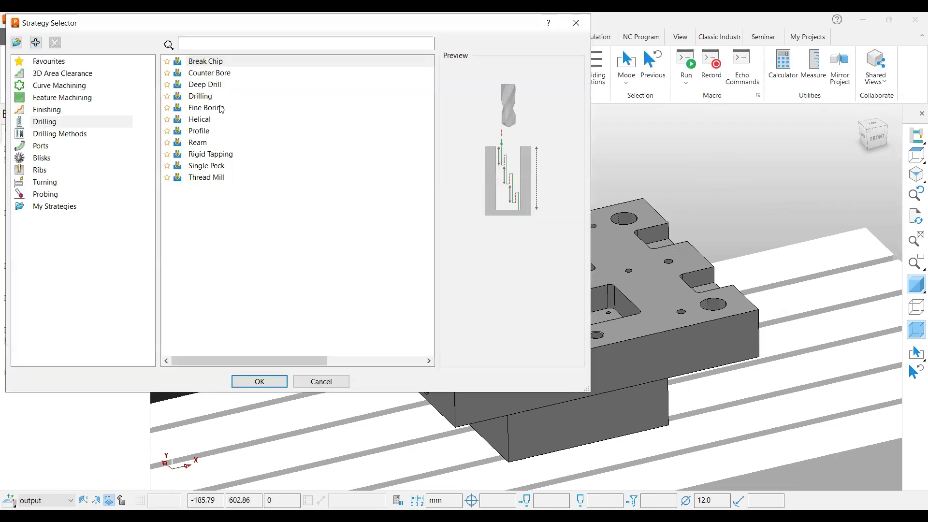
left_click(204, 85)
left_click(259, 381)
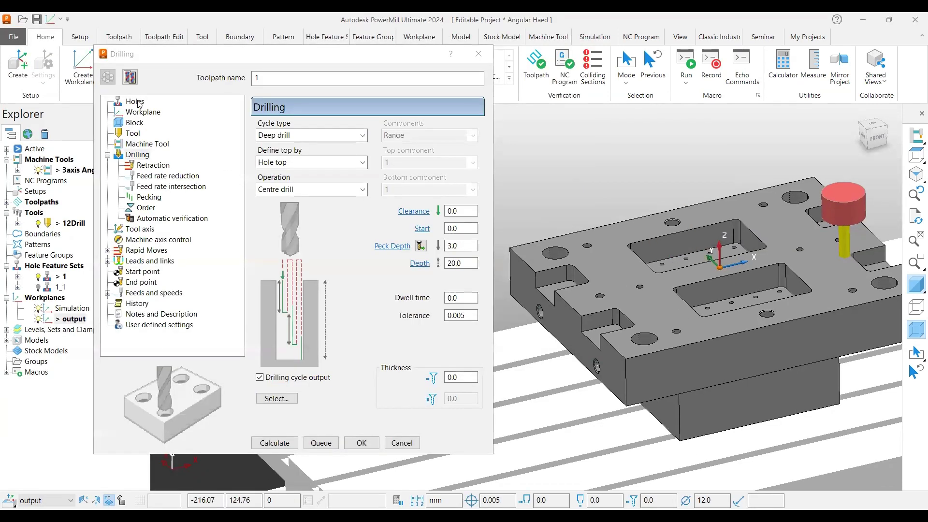
Select the two long horizontal holes of feature set 1 for drilling, hiding the model shading while picking and restoring it
left_click(136, 102)
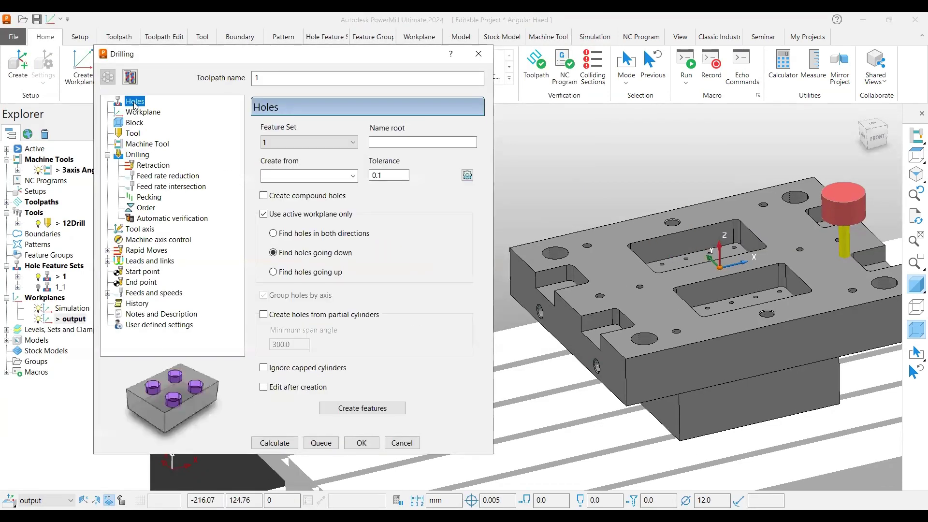
left_click(914, 286)
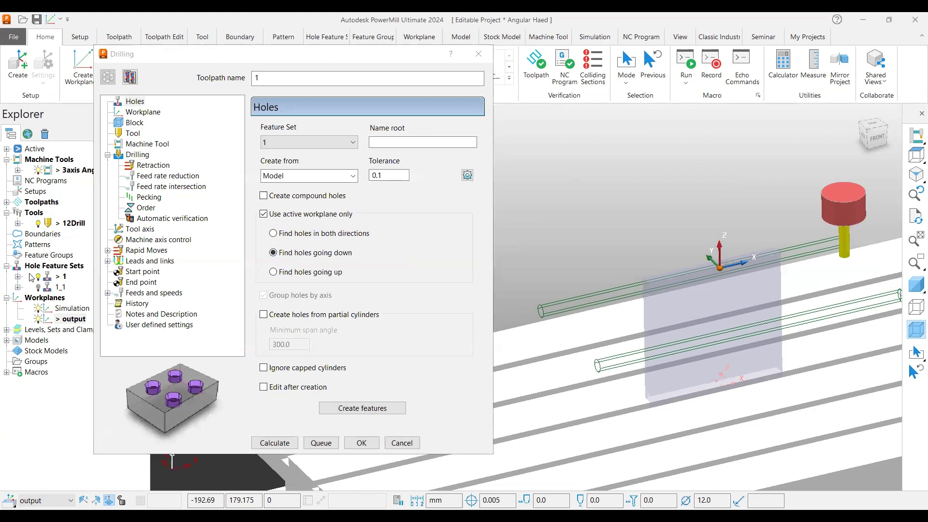
left_click(599, 365)
left_click(569, 303, "shift")
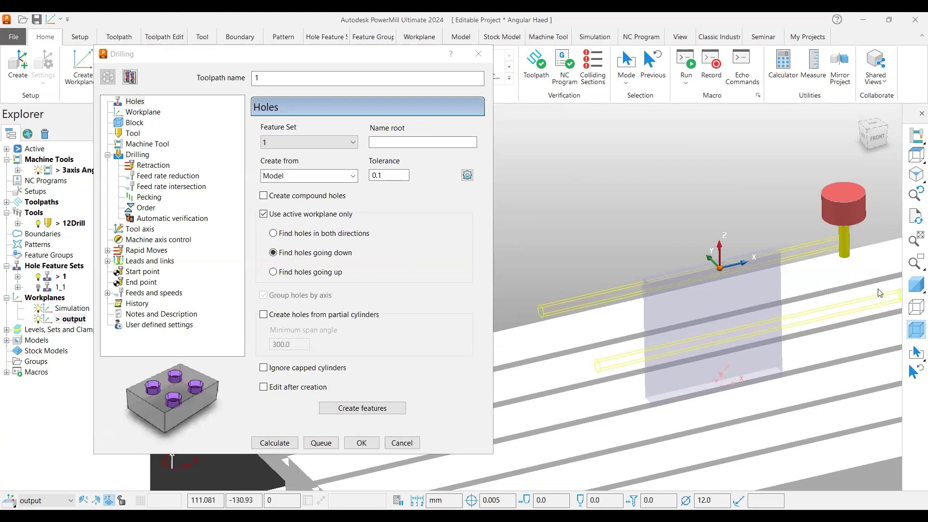
left_click(913, 286)
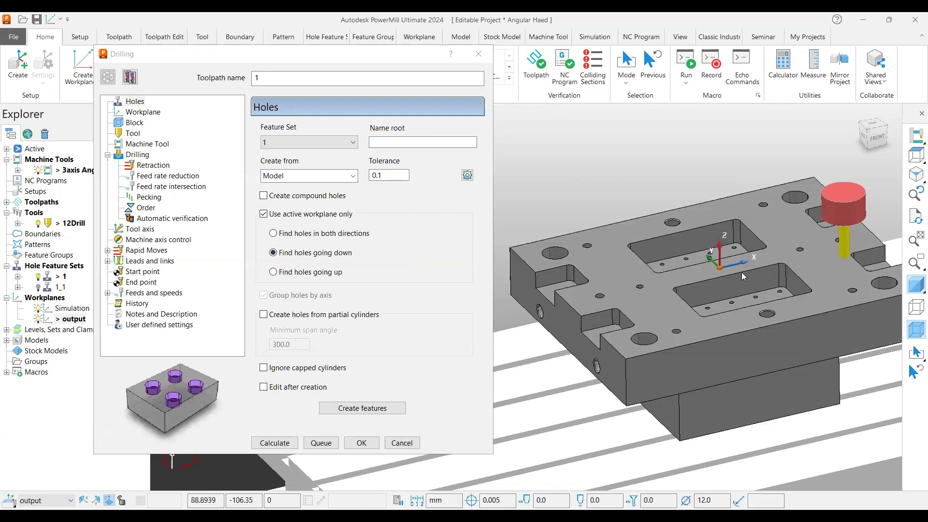
Create a geometry-aligned workplane for the toolpath on the plate's side face, between the two horizontal hole openings
left_click(140, 112)
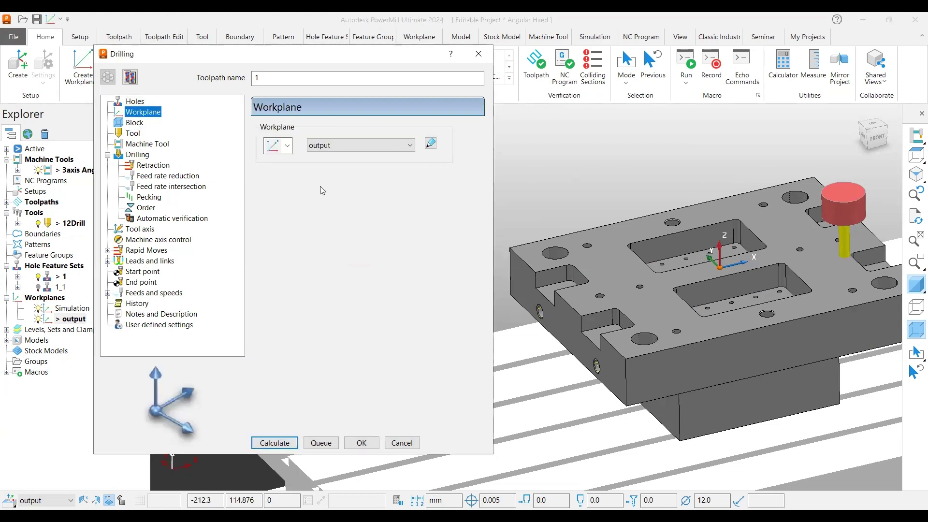
scroll(568, 334, "up", 3)
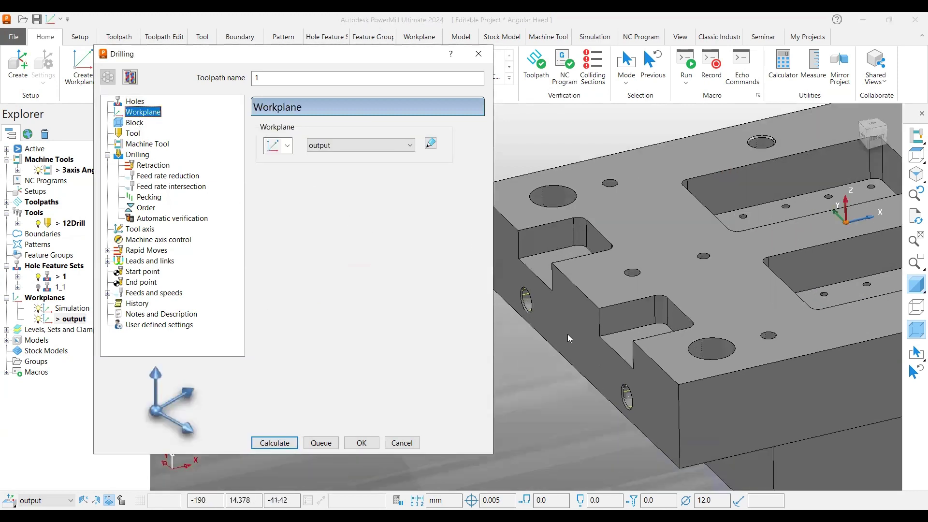
left_click(288, 146)
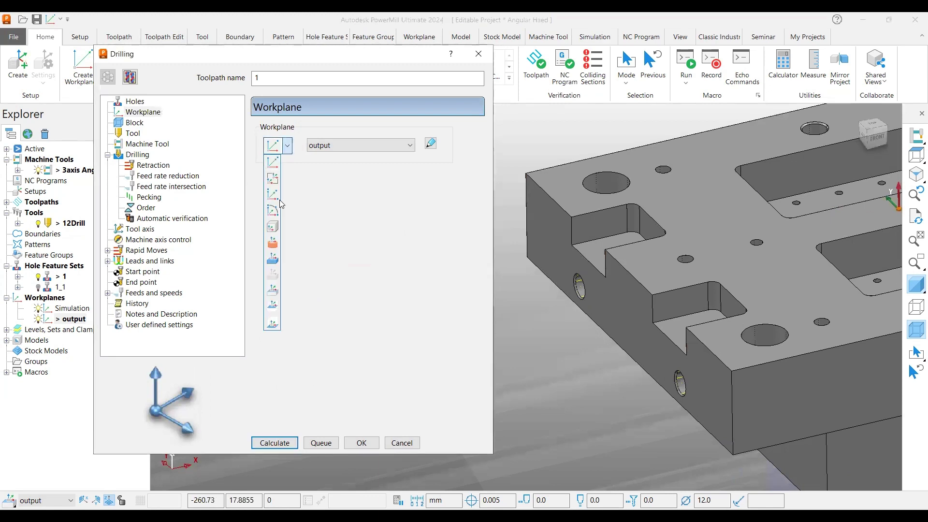
left_click(272, 226)
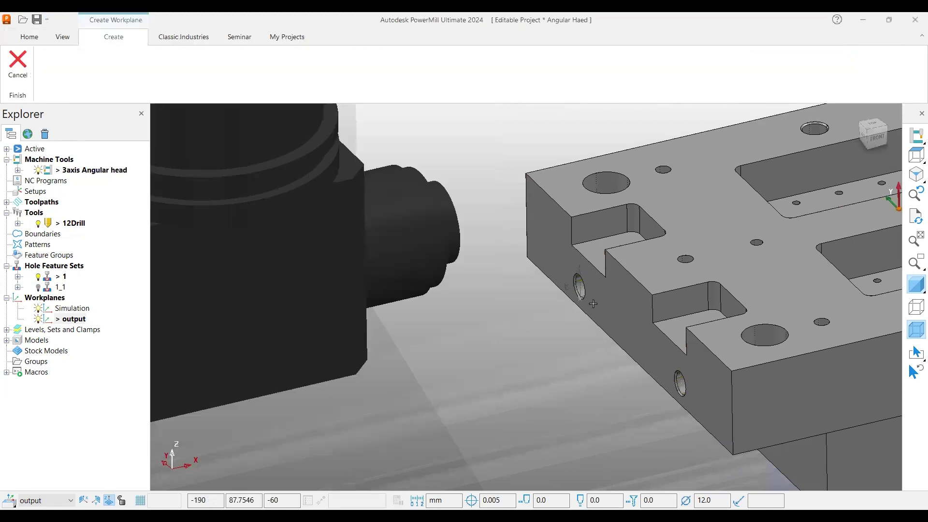
left_click(624, 302)
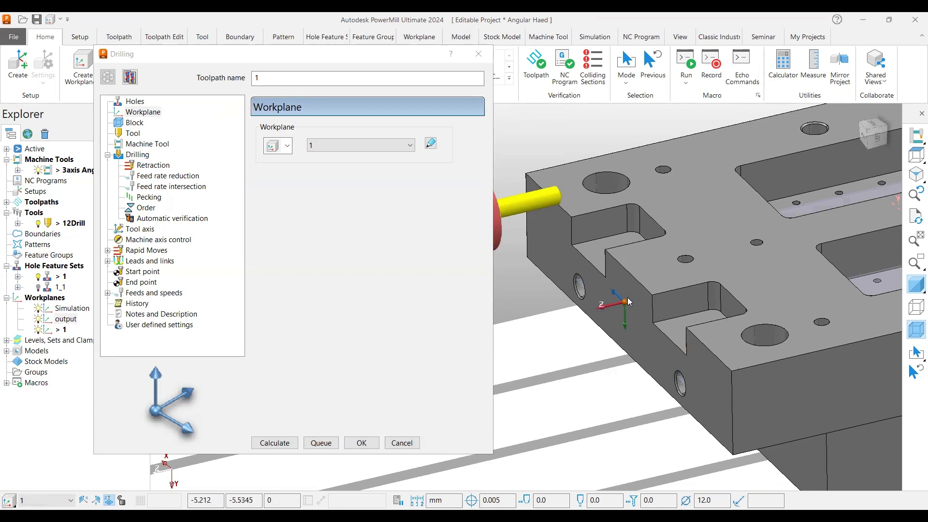
Check the toolpath's tool and drilling settings, and set the rapid moves' safe area workplane to output
scroll(617, 303, "down", 3)
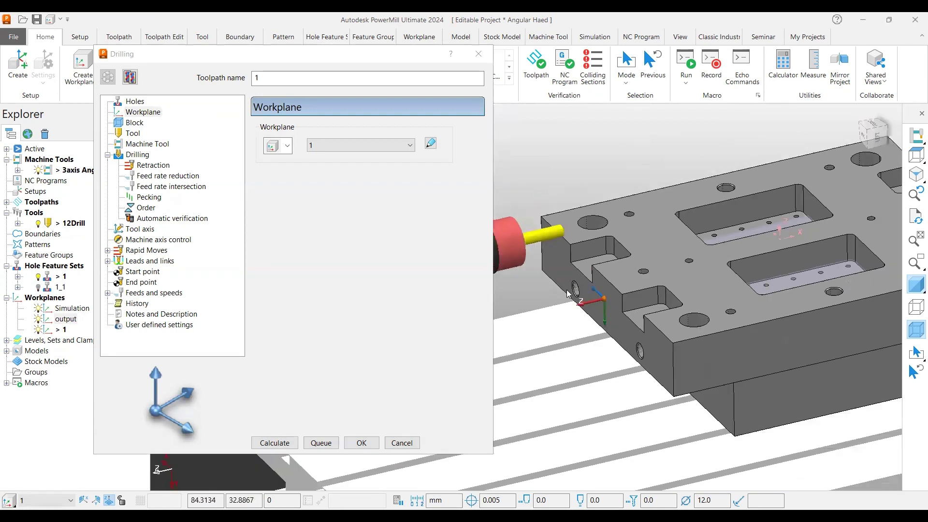
middle_click_drag(649, 308, 618, 314, "shift")
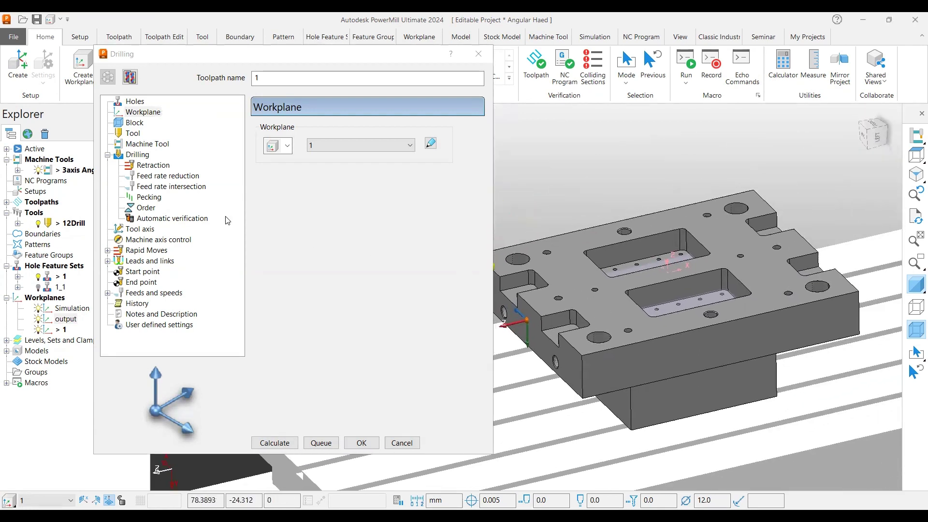
left_click(133, 134)
left_click(138, 155)
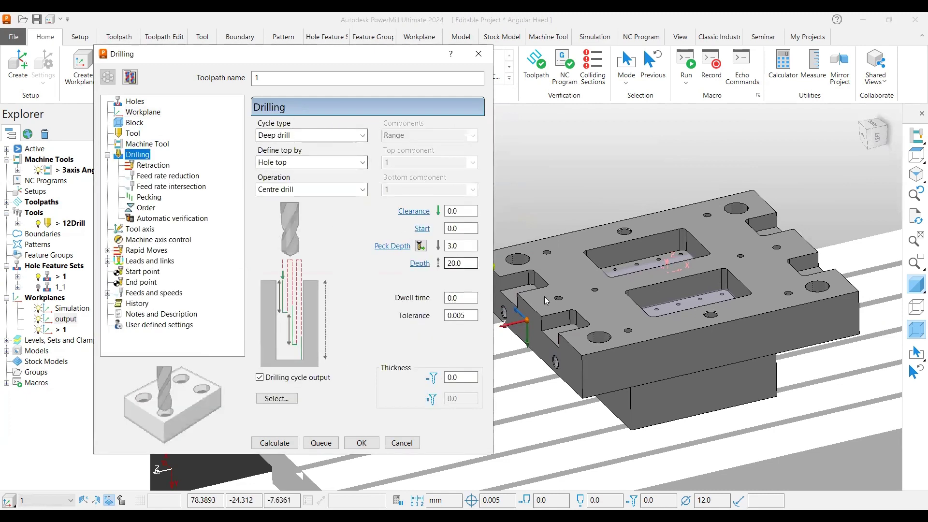
middle_click_drag(635, 324, 659, 313, "shift")
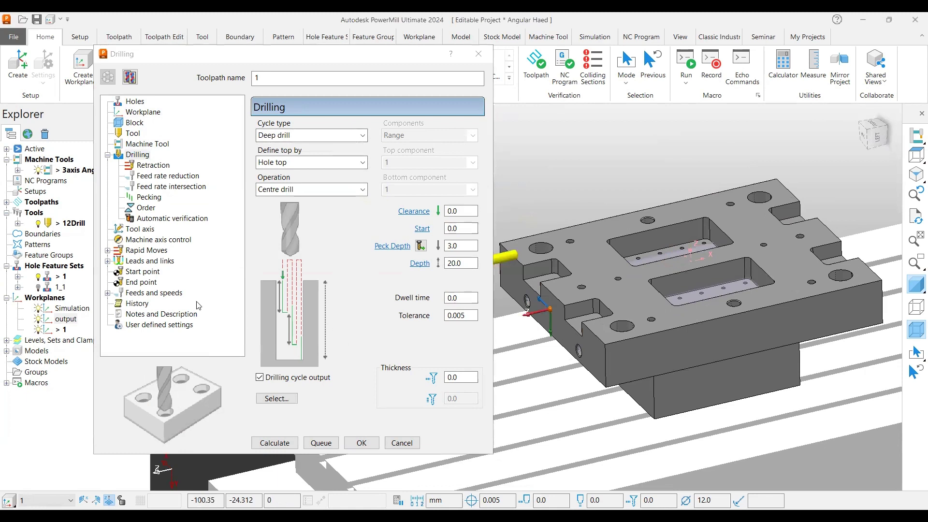
left_click(145, 251)
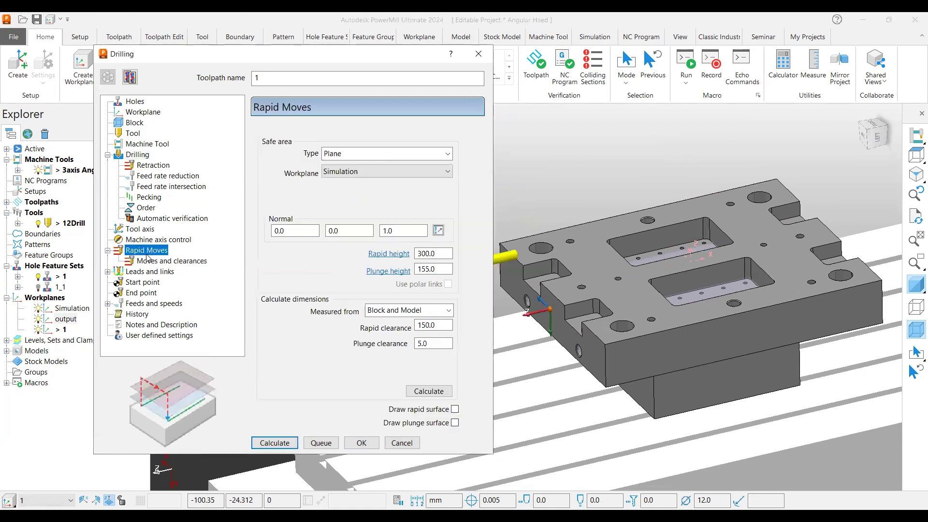
left_click(355, 178)
left_click(338, 206)
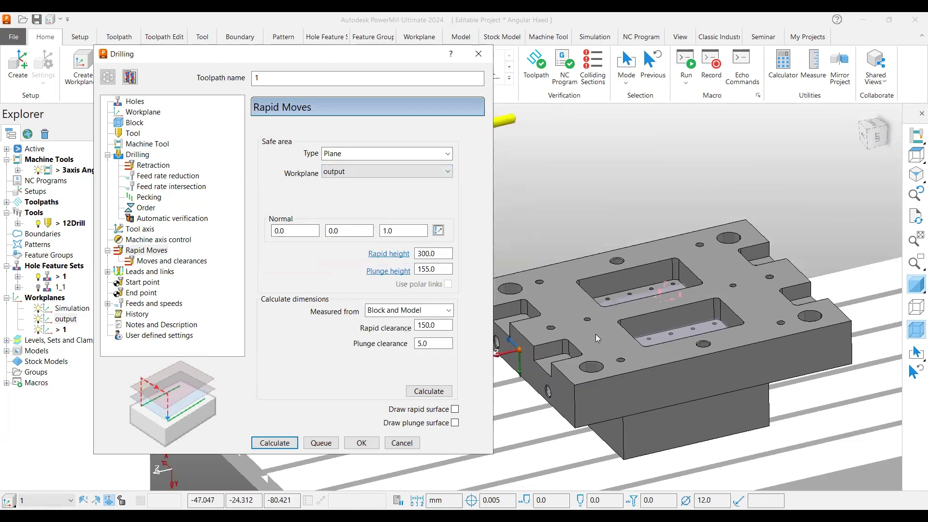
Set the rapid clearance to 150 and recalculate the safe area's rapid and plunge heights
middle_click_drag(595, 335, 664, 279, "shift")
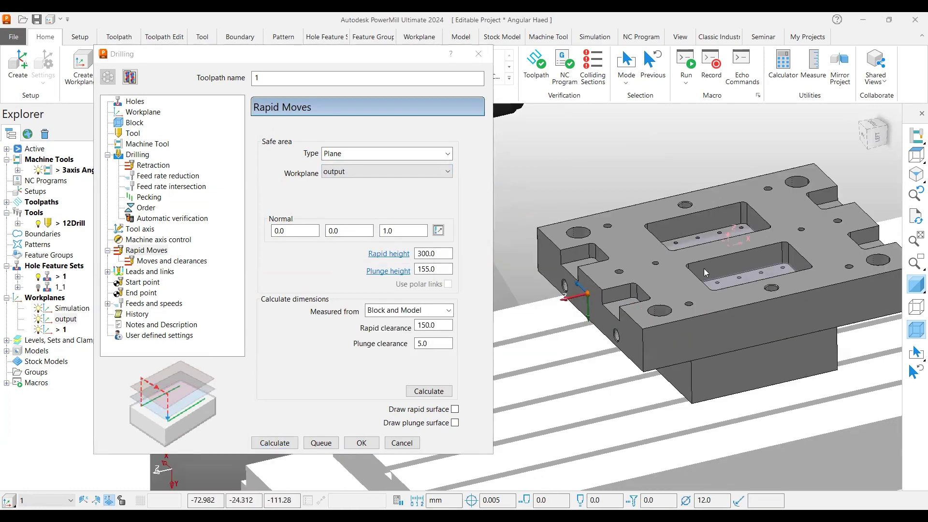
scroll(705, 272, "up", 5)
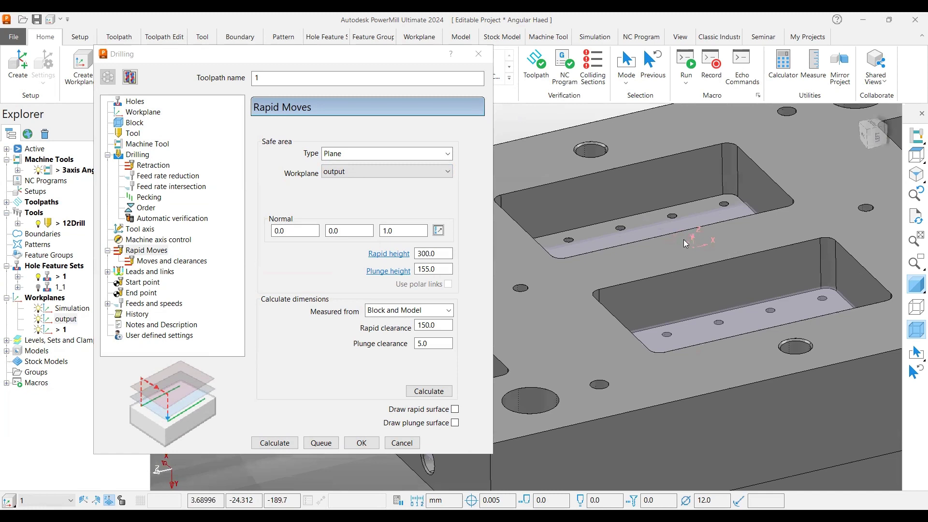
scroll(683, 240, "down", 3)
left_click_drag(441, 325, 415, 329)
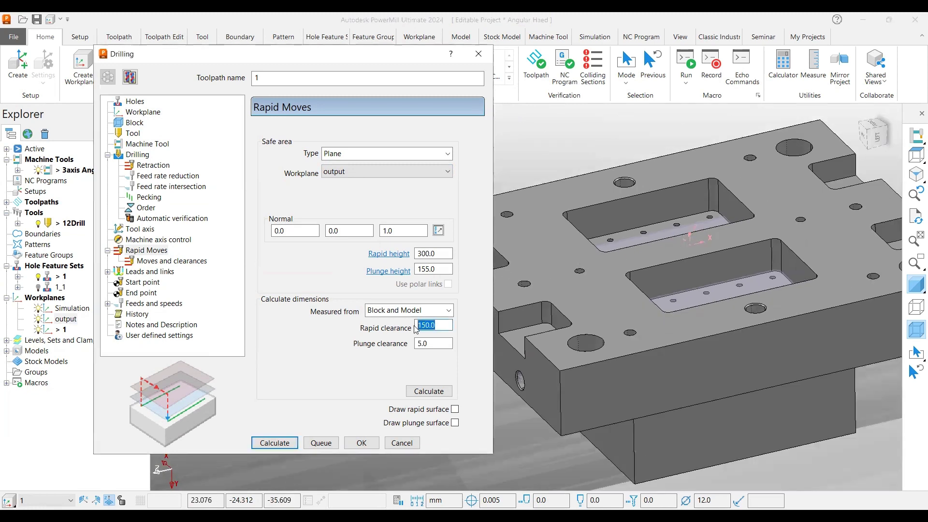
type("150")
left_click(428, 391)
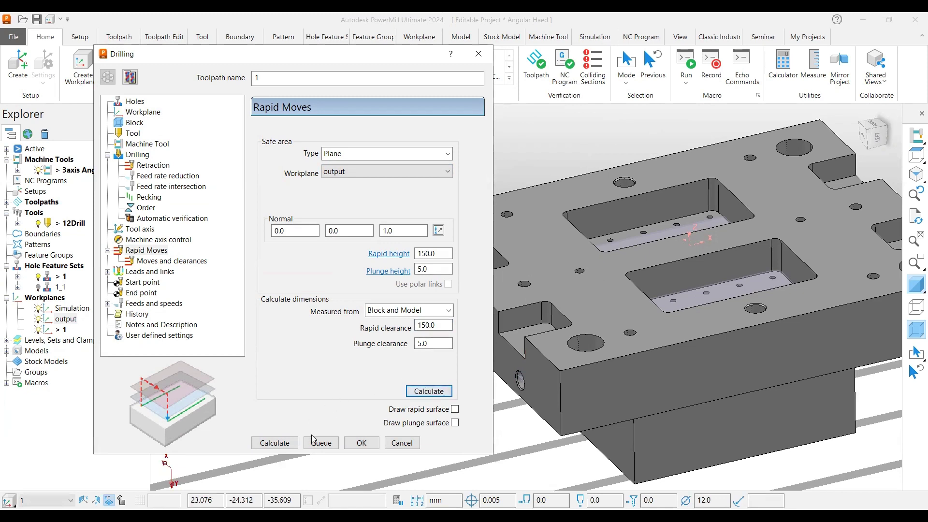
Calculate the deep drill toolpath, close its form and view the result on the machine
left_click(274, 442)
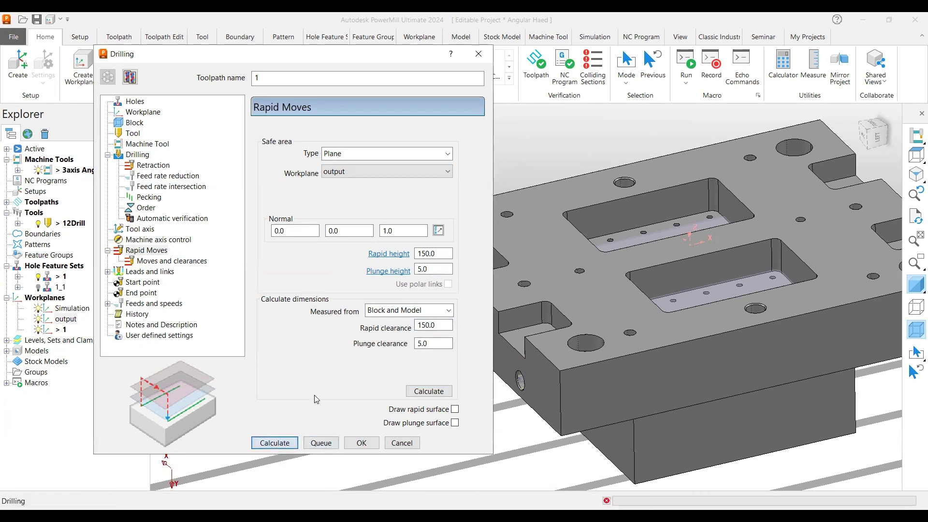
left_click(401, 443)
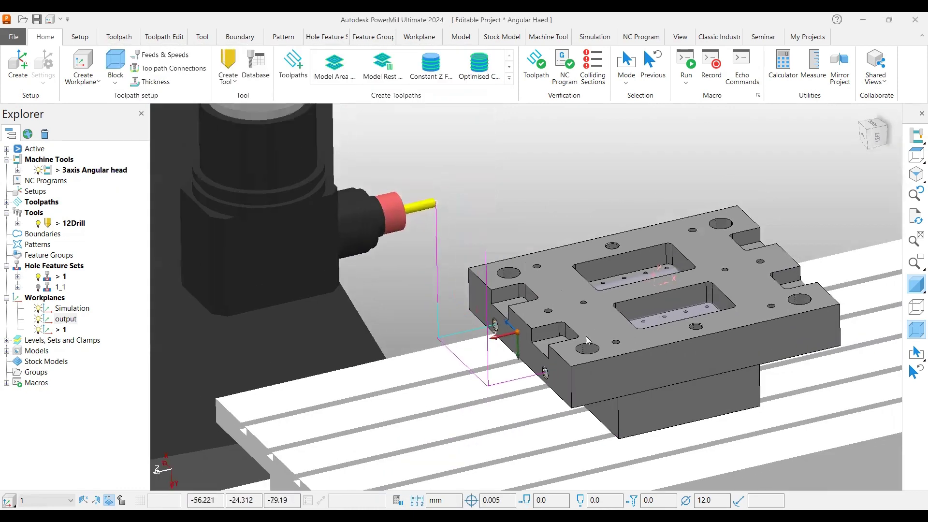
middle_click_drag(546, 310, 519, 301, "shift")
scroll(506, 293, "down", 3)
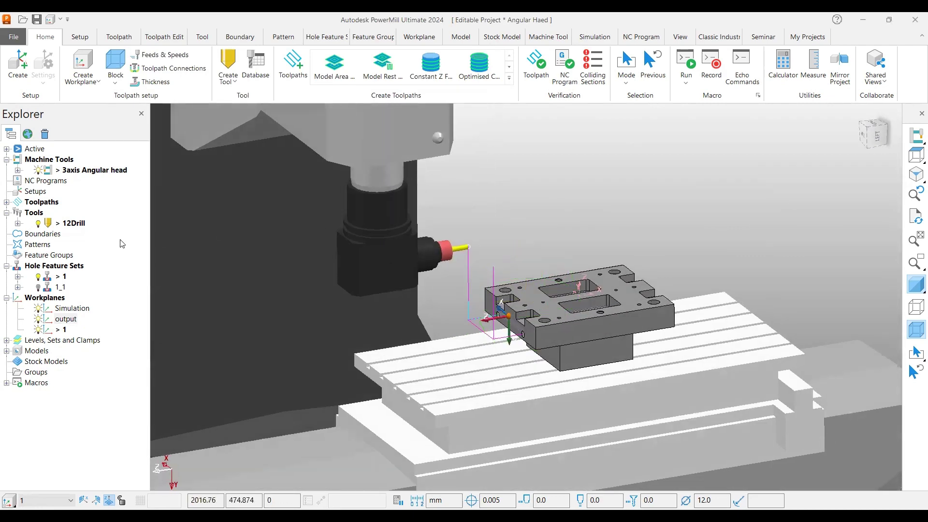
Simulate drilling toolpath 1 from its start and watch the angular head's motion on the machine
left_click(7, 203)
left_click(48, 215)
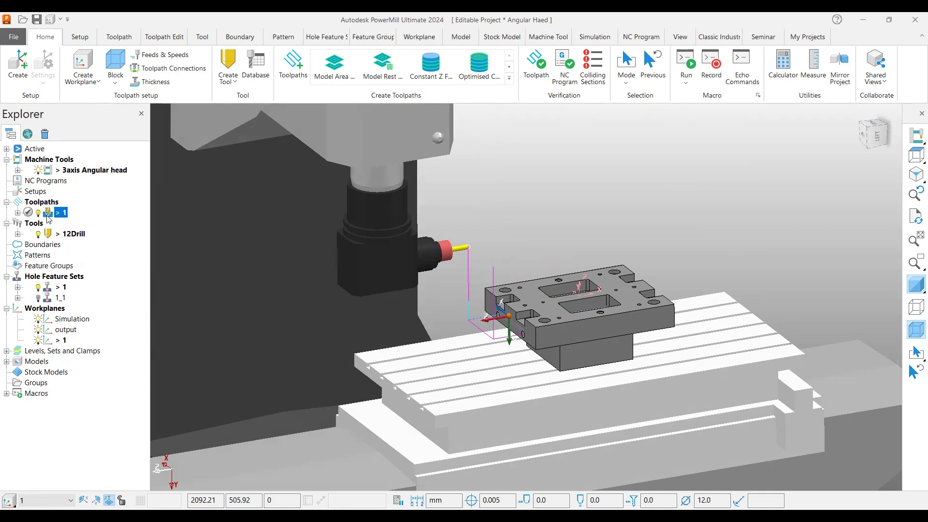
right_click(48, 219)
left_click(91, 126)
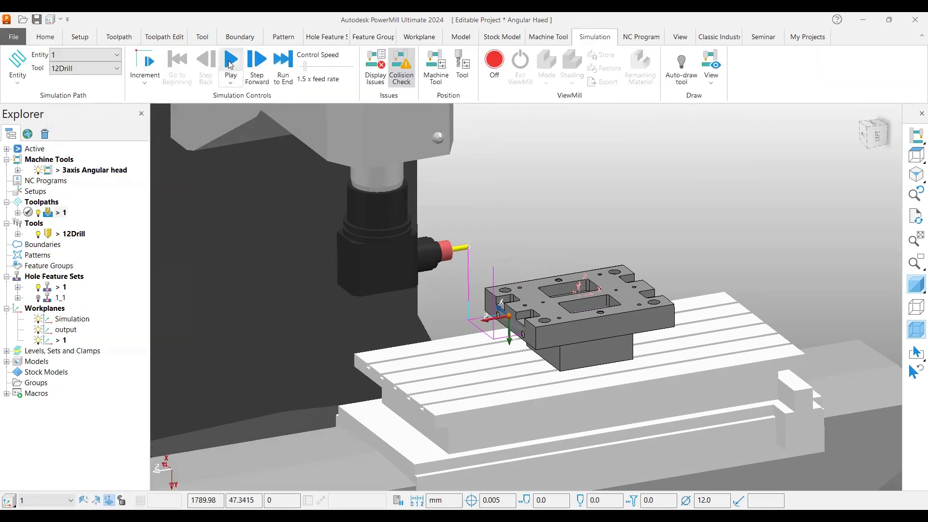
scroll(485, 280, "down", 1)
scroll(452, 284, "up", 4)
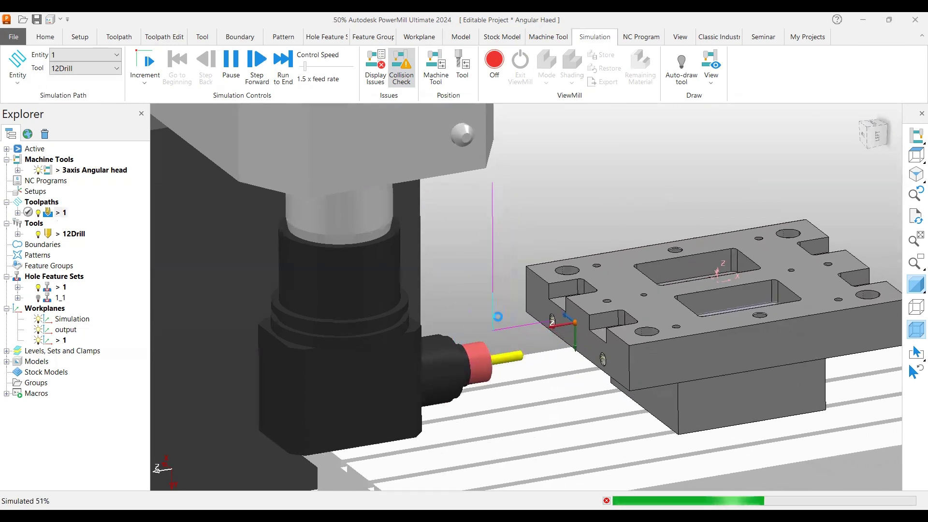
scroll(491, 367, "down", 2)
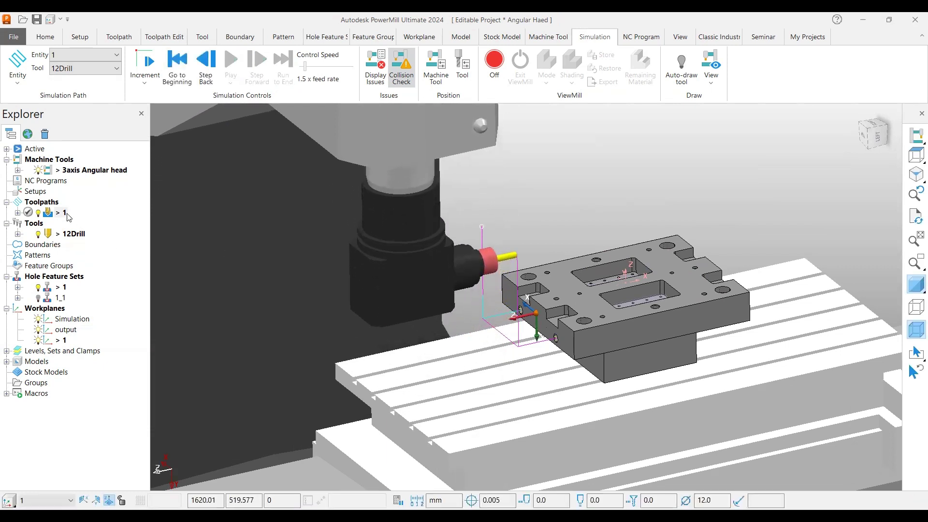
Copy drilling toolpath 1 and activate the copy for the plate's opposite side
right_click(68, 217)
mouse_move(97, 434)
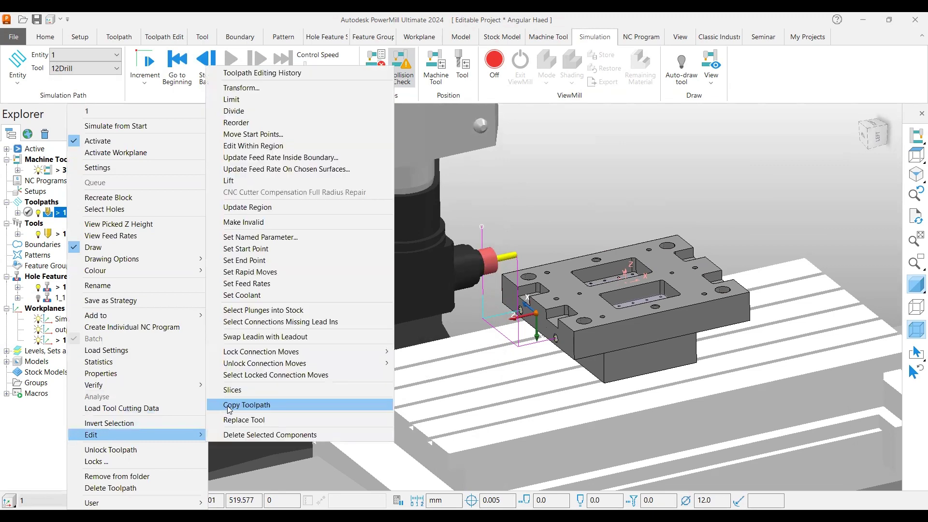
left_click(247, 404)
middle_click_drag(440, 324, 610, 350)
scroll(610, 350, "up", 3)
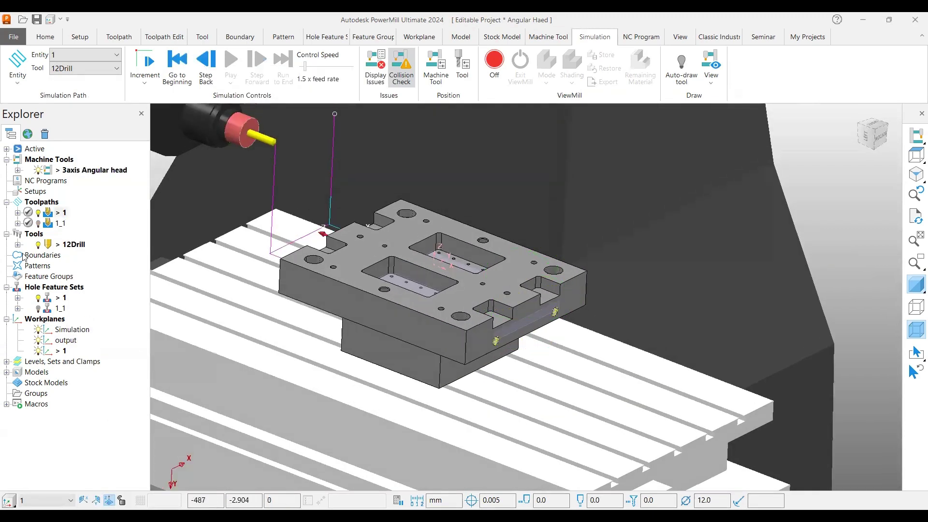
double_click(60, 223)
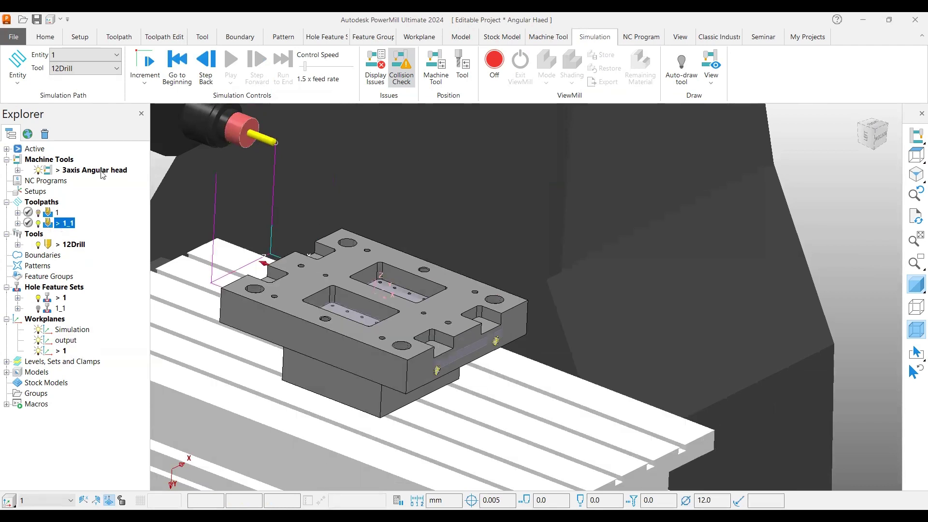
Make the copied toolpath editable, set its hole feature set to 1_1 and check those holes in the model
right_click(60, 223)
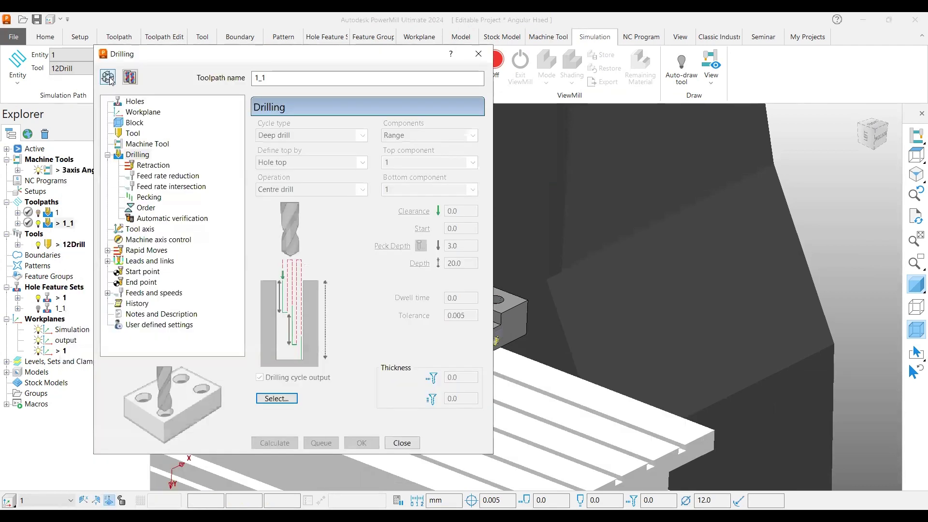
left_click(107, 77)
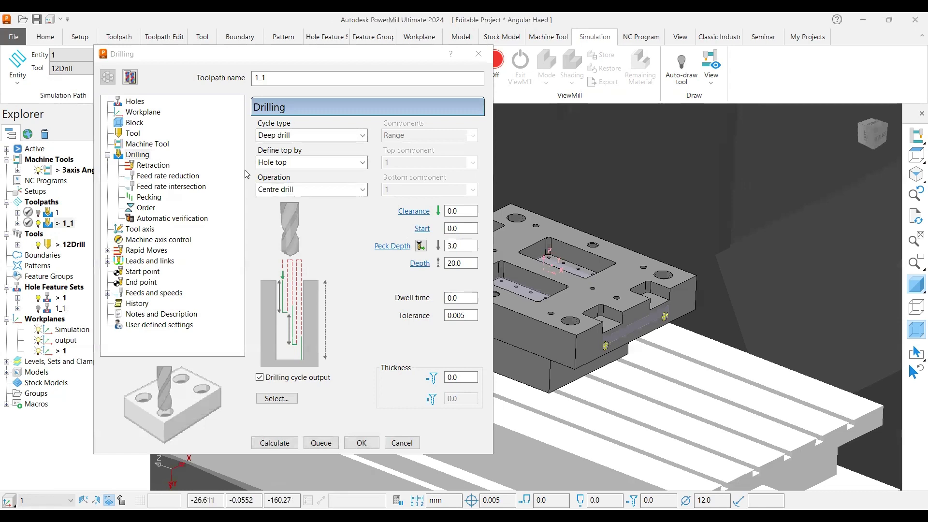
left_click(142, 101)
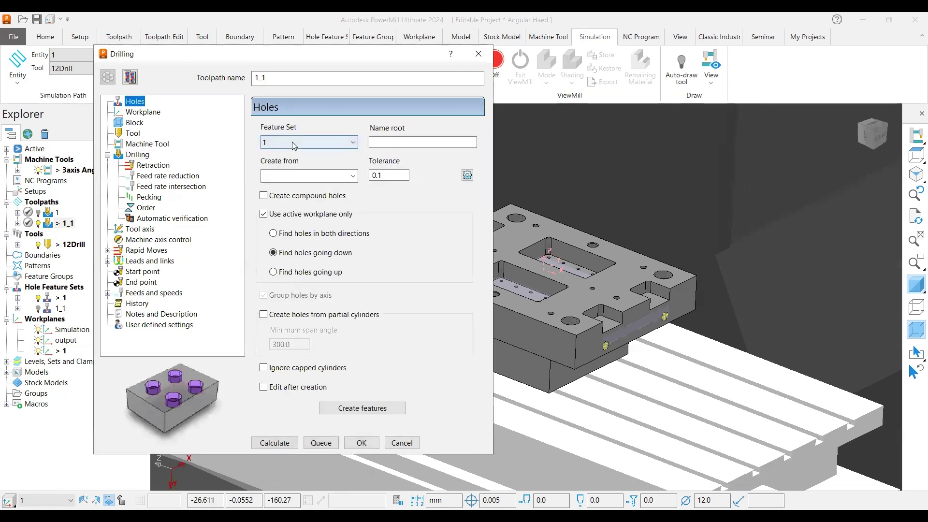
left_click(292, 143)
left_click(285, 176)
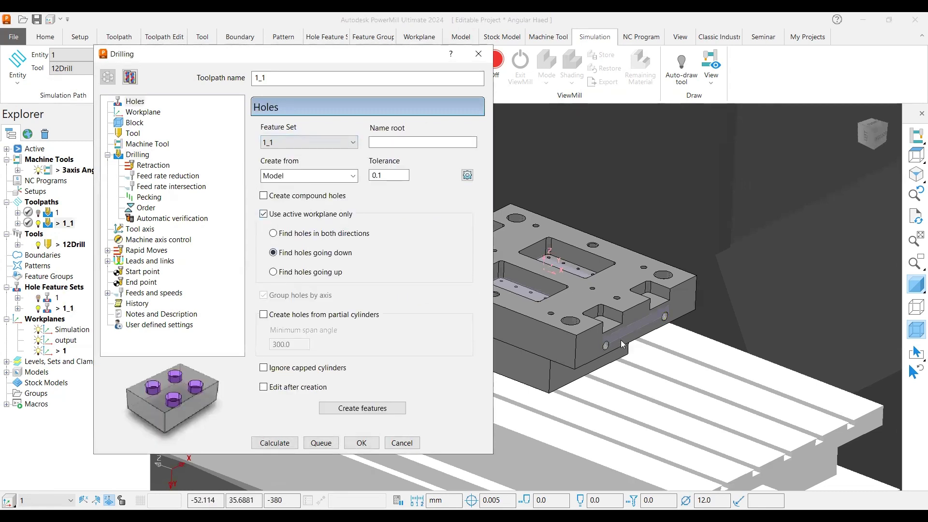
scroll(620, 341, "up", 2)
left_click(914, 262)
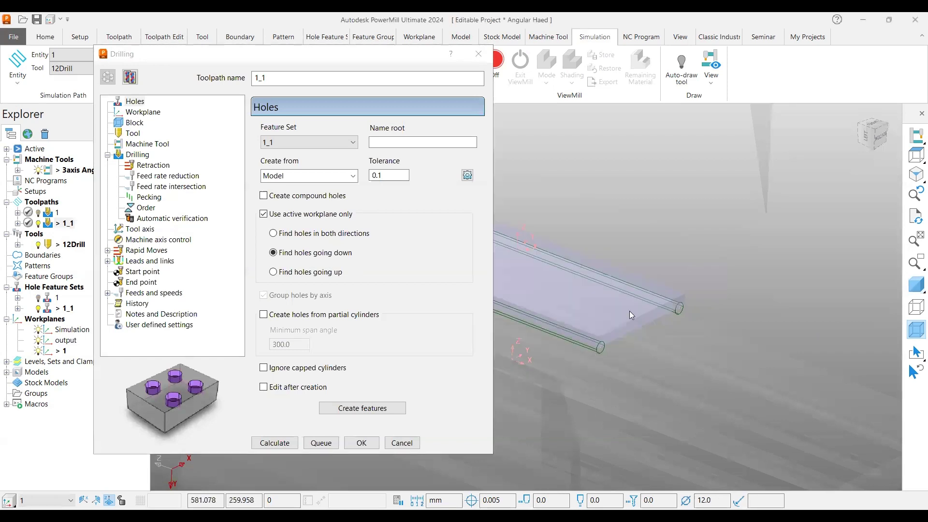
left_click(915, 284)
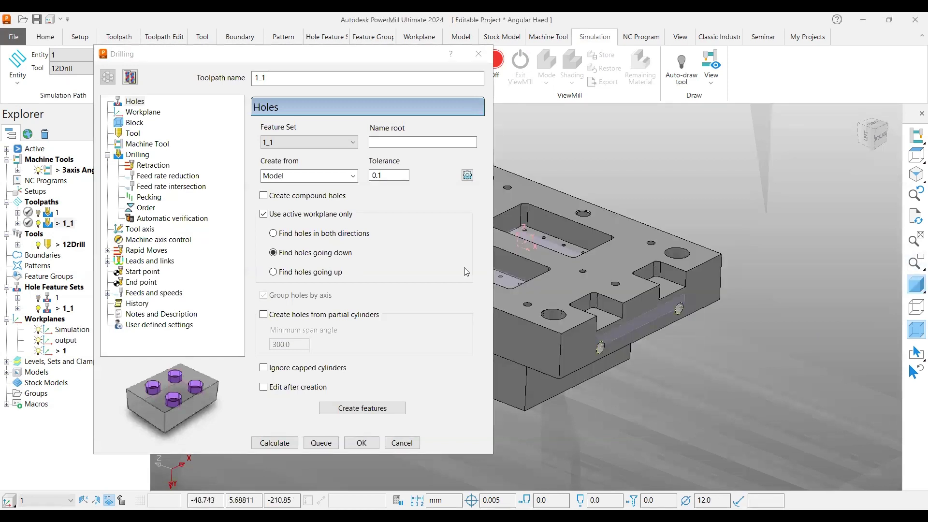
Create a geometry-aligned workplane for the copied toolpath on the opposite side face, between its two hole openings
left_click(140, 113)
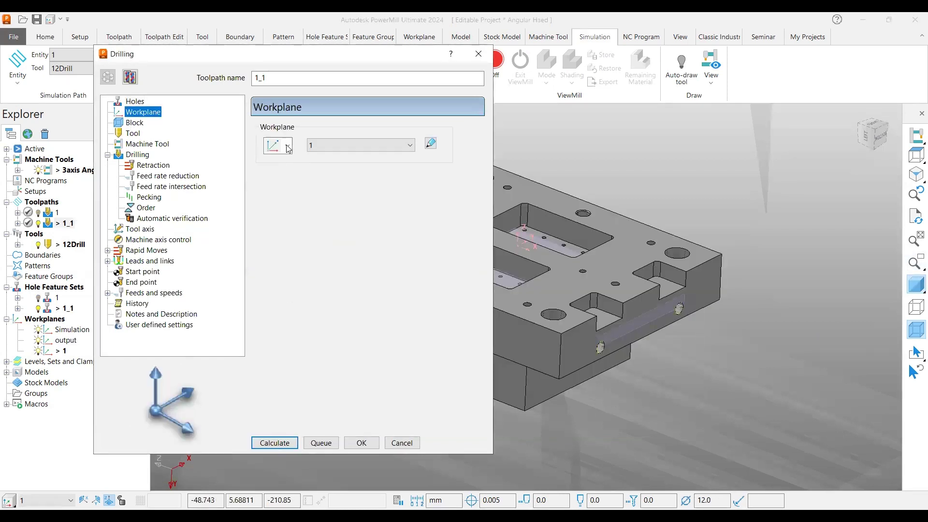
left_click(288, 146)
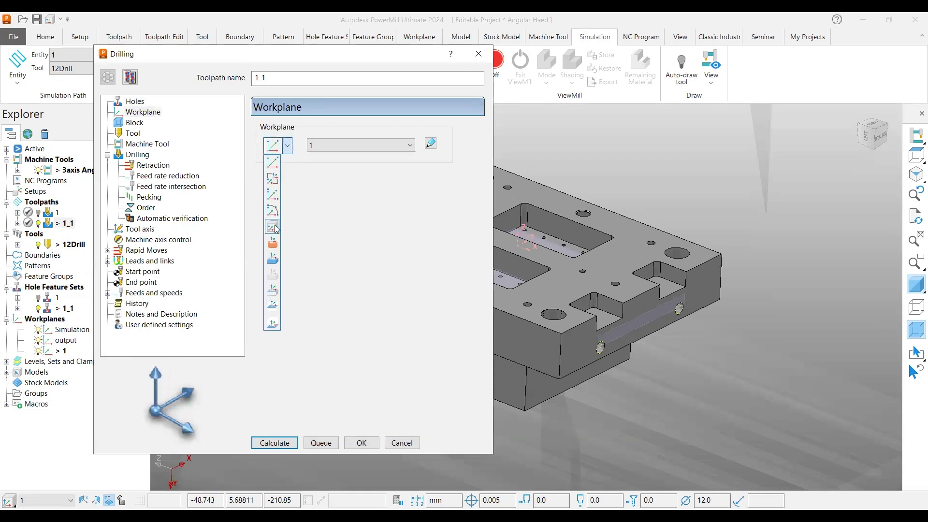
left_click(272, 227)
scroll(667, 311, "up", 5)
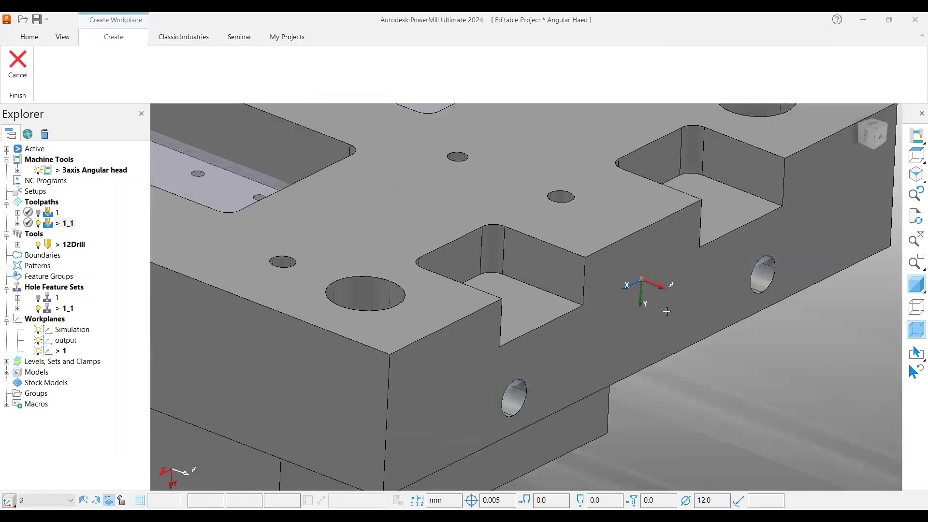
left_click(644, 283)
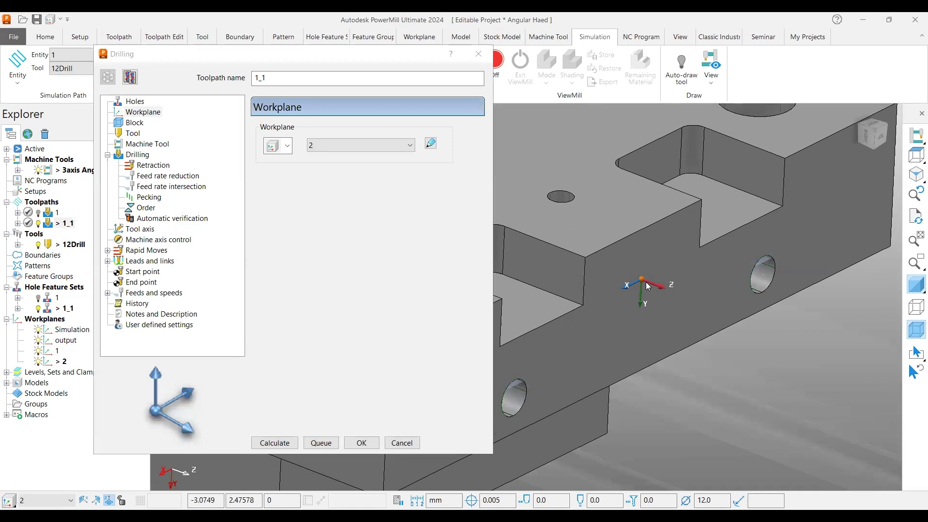
scroll(643, 289, "down", 4)
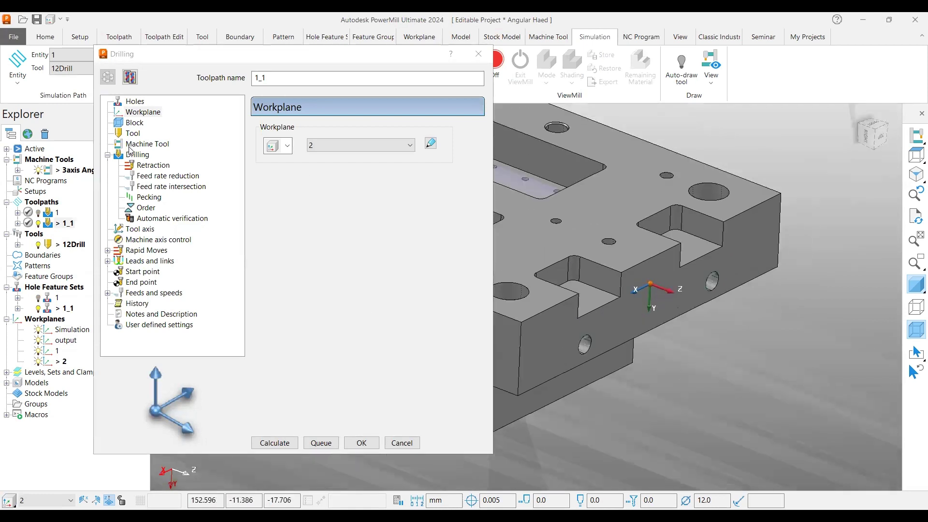
Check the copied toolpath's rapid moves, calculate it and inspect the result on the machine from both sides
left_click(155, 251)
left_click(275, 443)
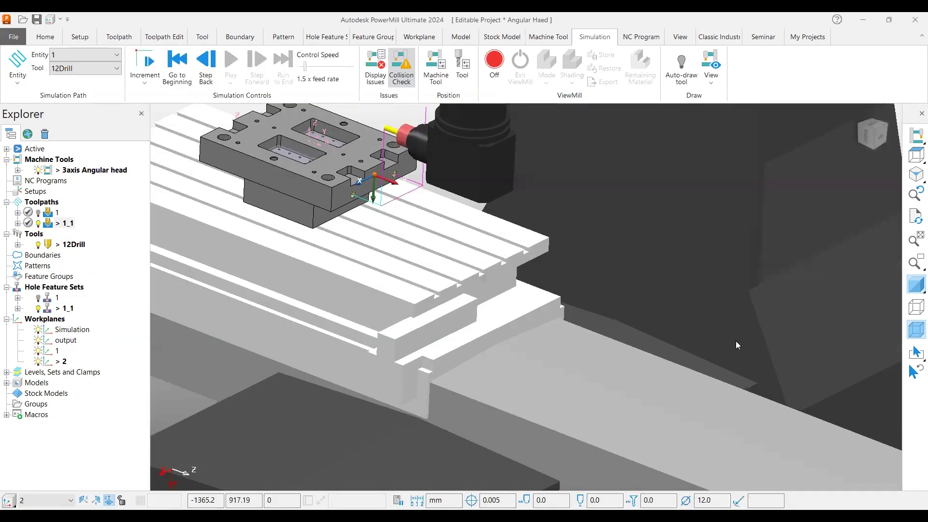
scroll(735, 341, "down", 1)
scroll(404, 158, "up", 5)
scroll(592, 222, "down", 2)
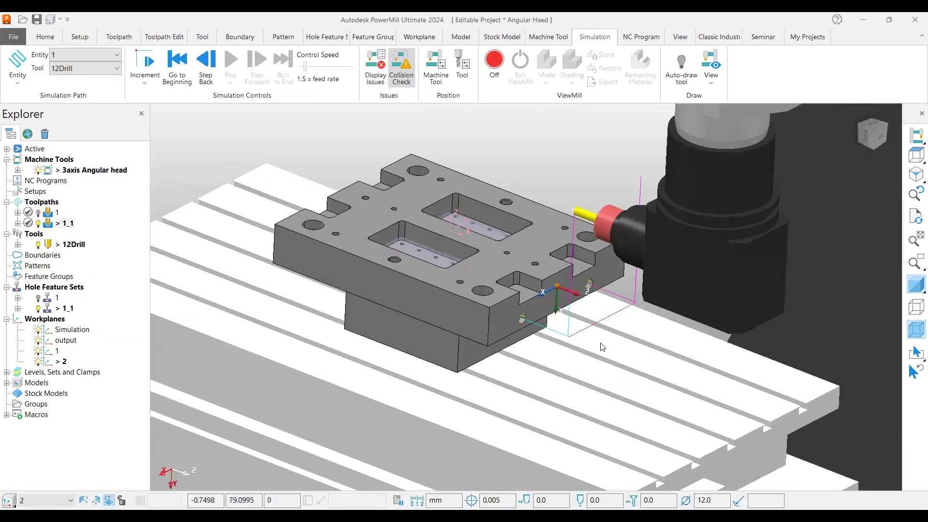
middle_click_drag(686, 342, 497, 338)
scroll(505, 320, "down", 3)
middle_click_drag(316, 329, 478, 311, "shift")
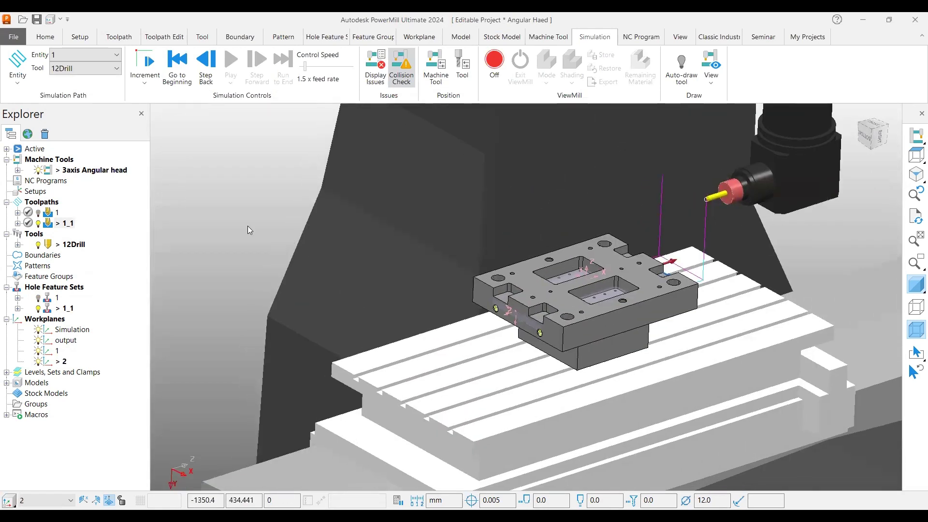
Activate toolpath 1 and create an individual NC program from it
double_click(57, 213)
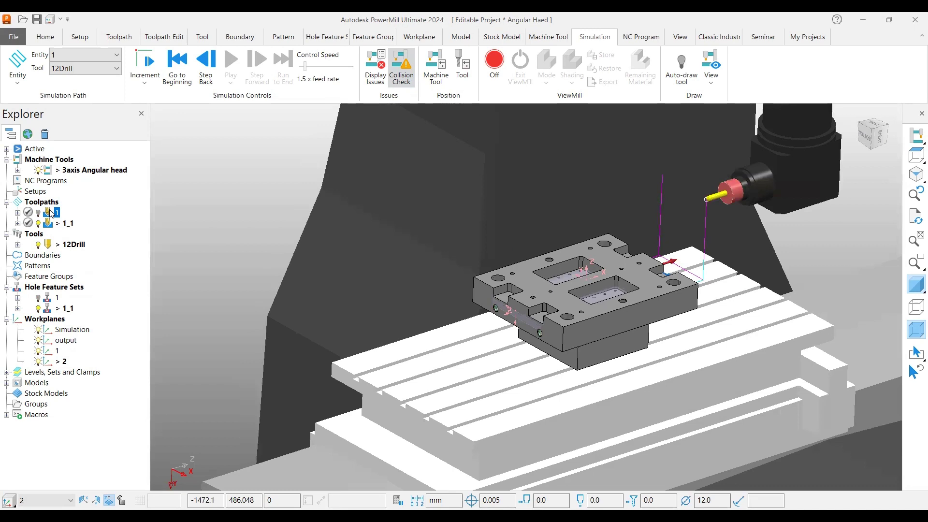
scroll(361, 318, "down", 3)
middle_click_drag(296, 314, 245, 335, "shift")
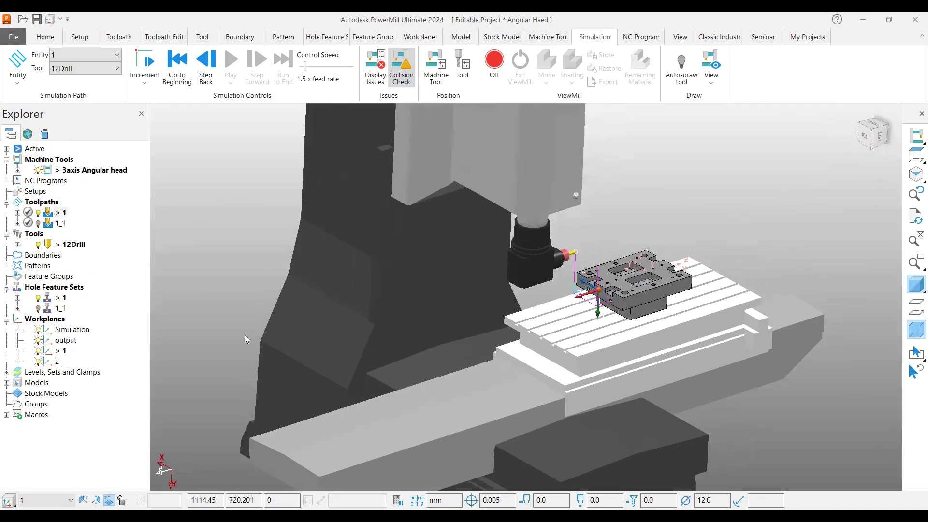
right_click(58, 212)
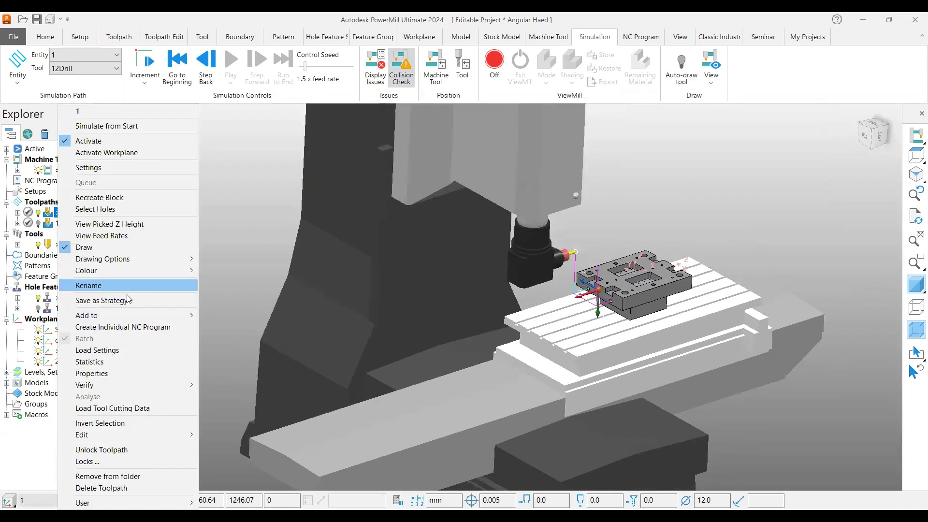
left_click(116, 327)
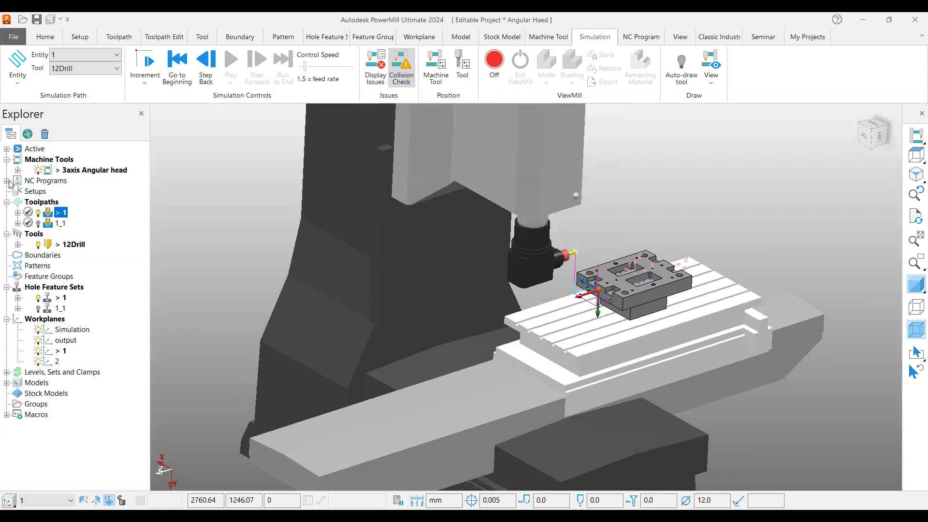
Open the new NC program's settings and set its machine option file to Fanu Rev-2 updated
left_click(8, 181)
right_click(57, 191)
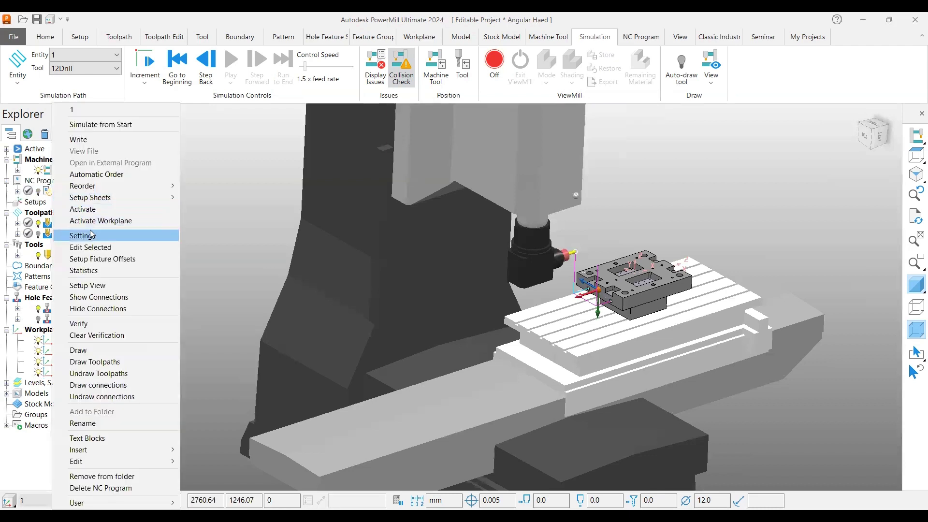
left_click(92, 236)
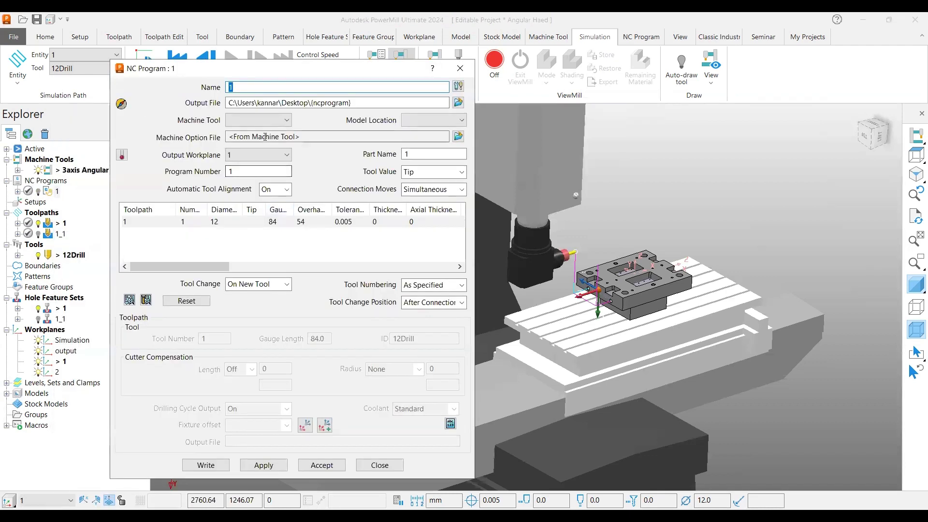
left_click(355, 103)
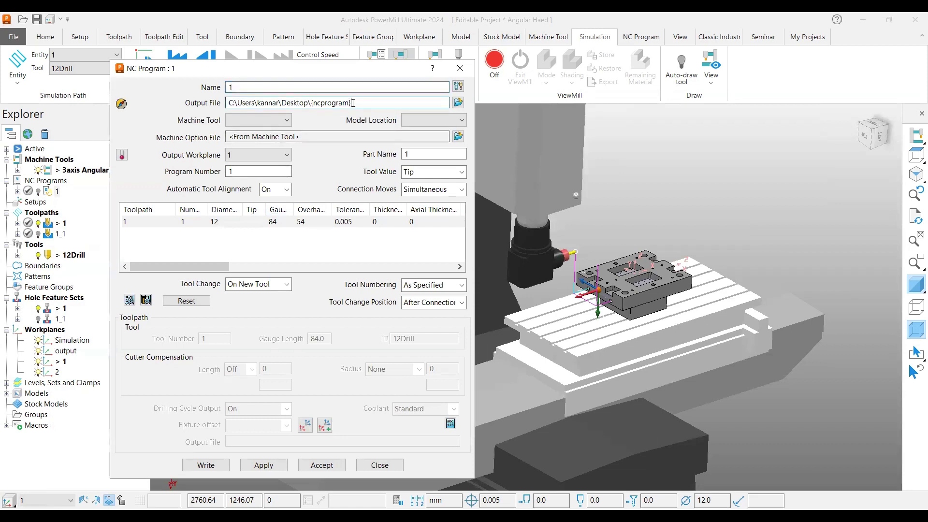
left_click(461, 138)
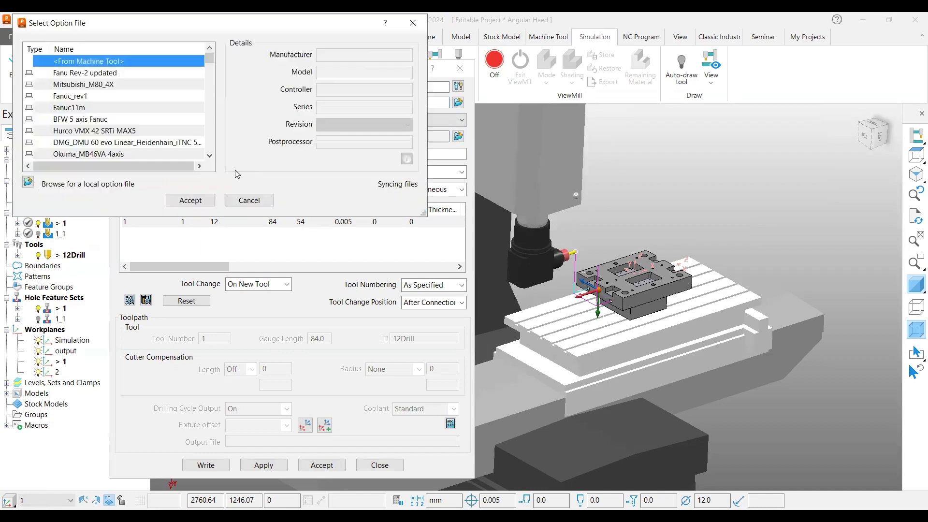
left_click(101, 73)
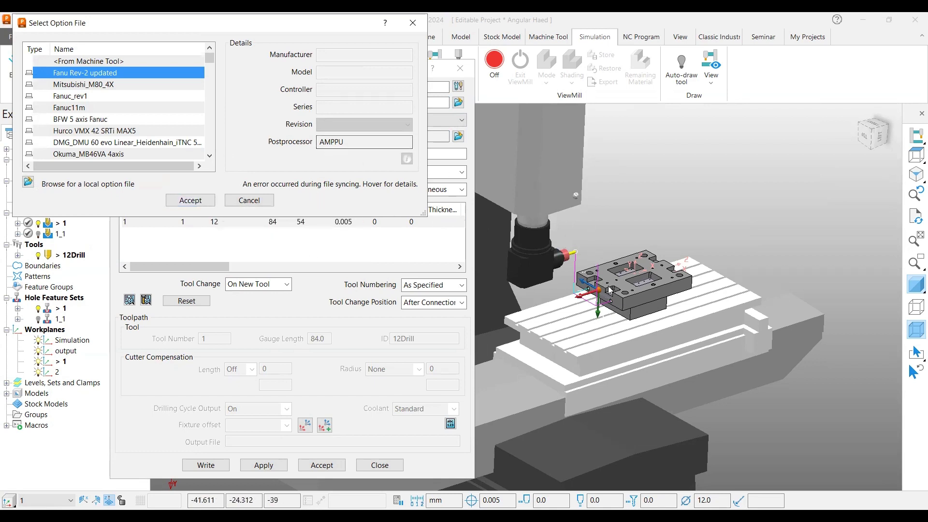
left_click(191, 201)
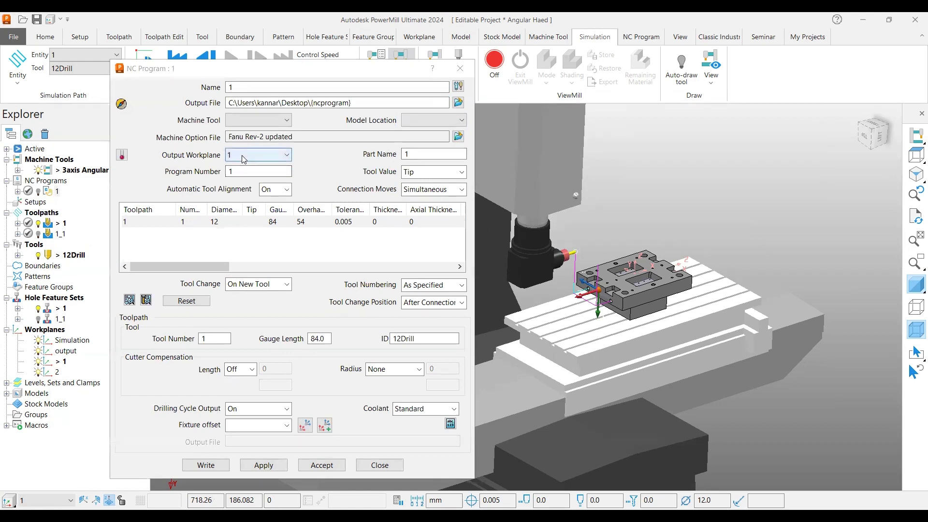
Set the NC program's output workplane to output and turn automatic tool alignment off
left_click(258, 186)
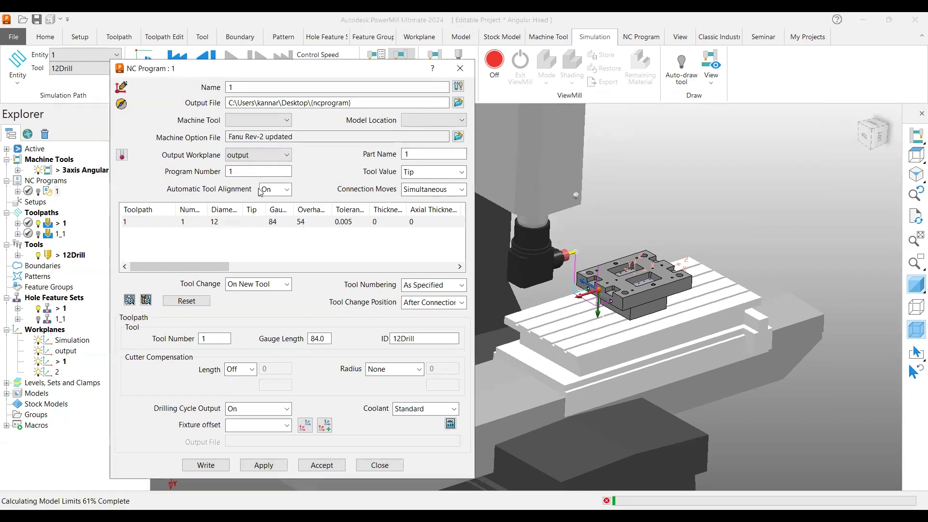
scroll(683, 248, "up", 5)
scroll(543, 326, "up", 3)
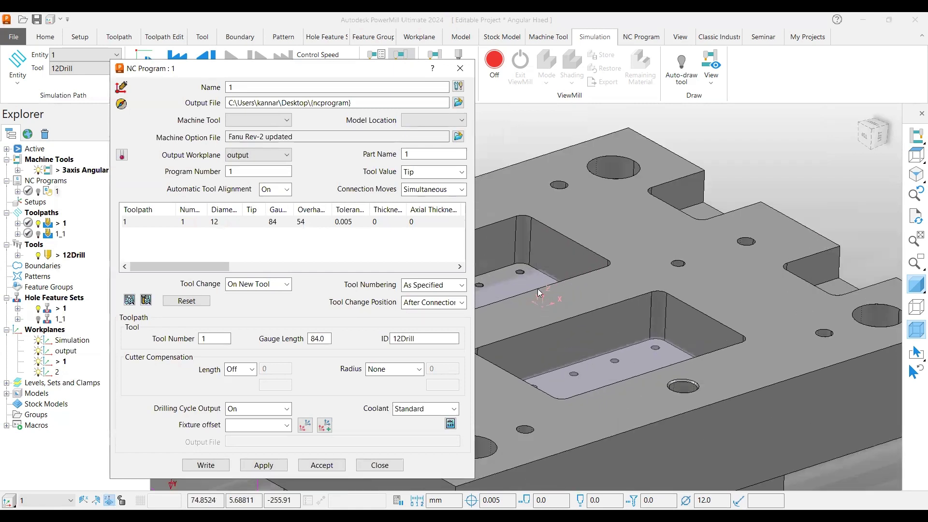
scroll(569, 253, "down", 6)
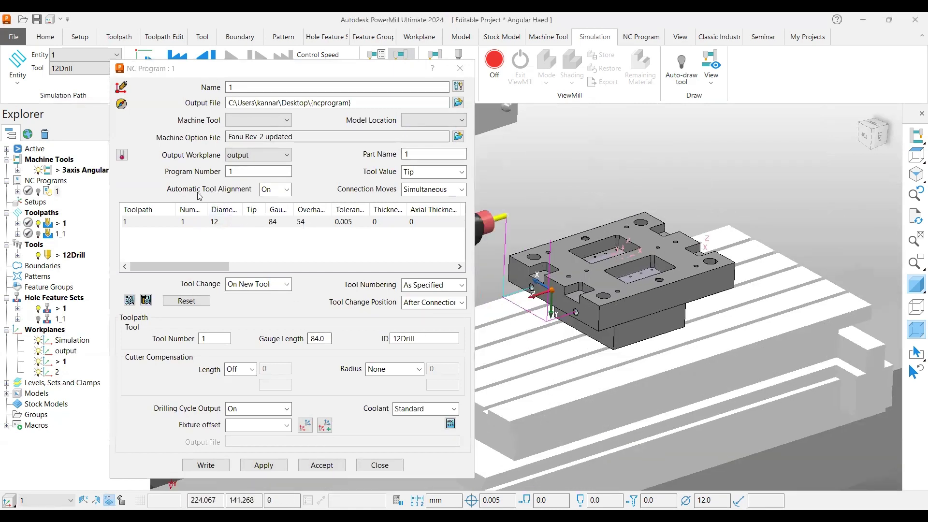
left_click(274, 192)
left_click(273, 213)
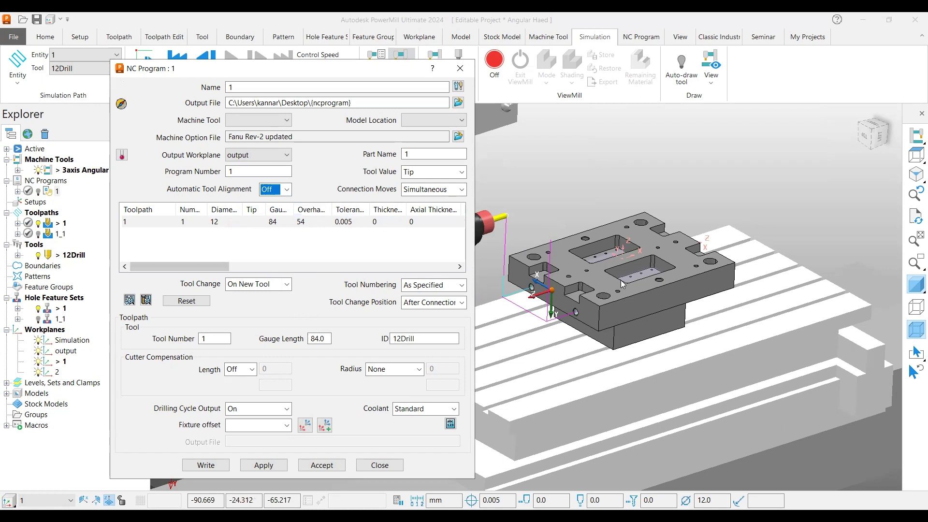
Turn drilling cycle output off for toolpath 1 in the NC program and apply the settings
scroll(620, 283, "down", 2)
middle_click_drag(570, 259, 598, 280, "shift")
scroll(597, 280, "up", 1)
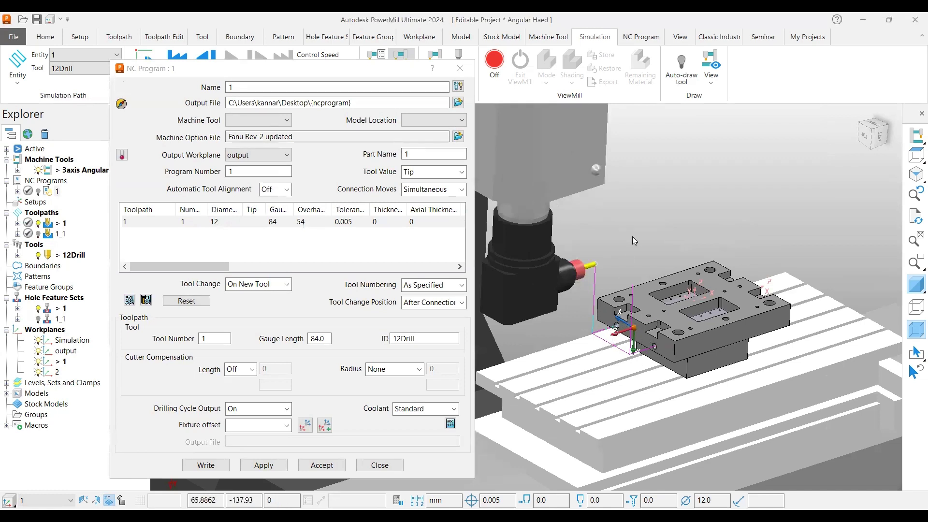
left_click(234, 223)
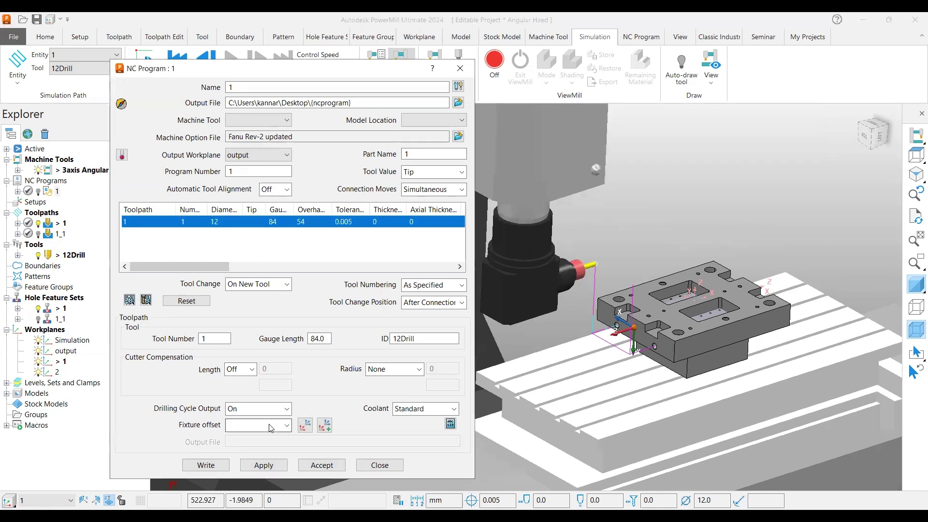
left_click(256, 409)
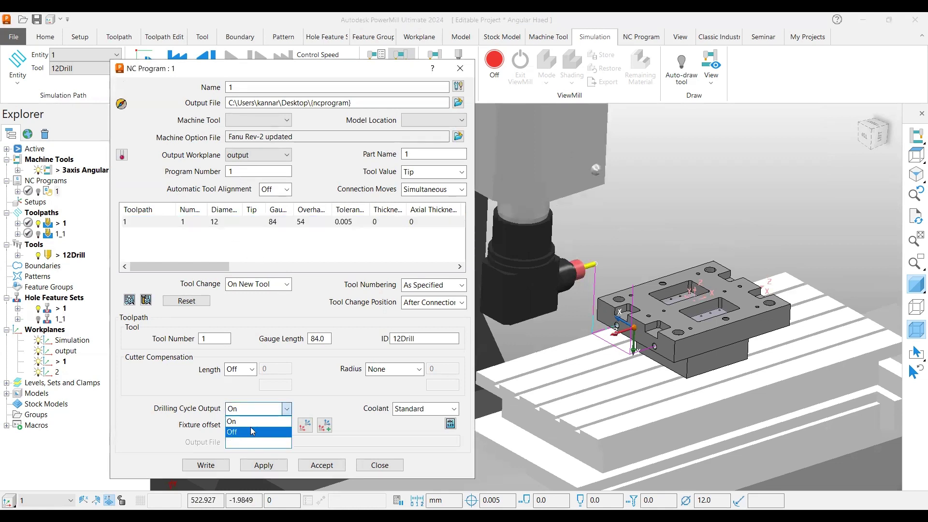
left_click(250, 431)
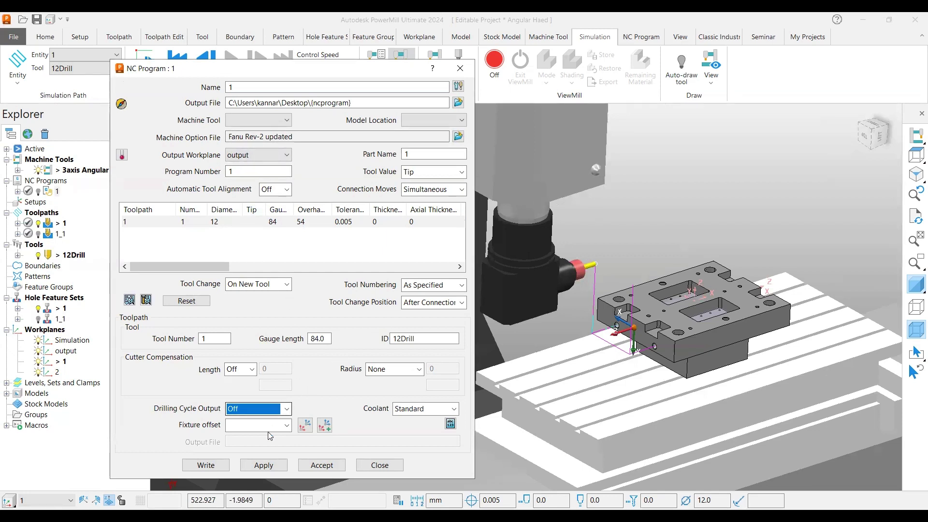
left_click(264, 465)
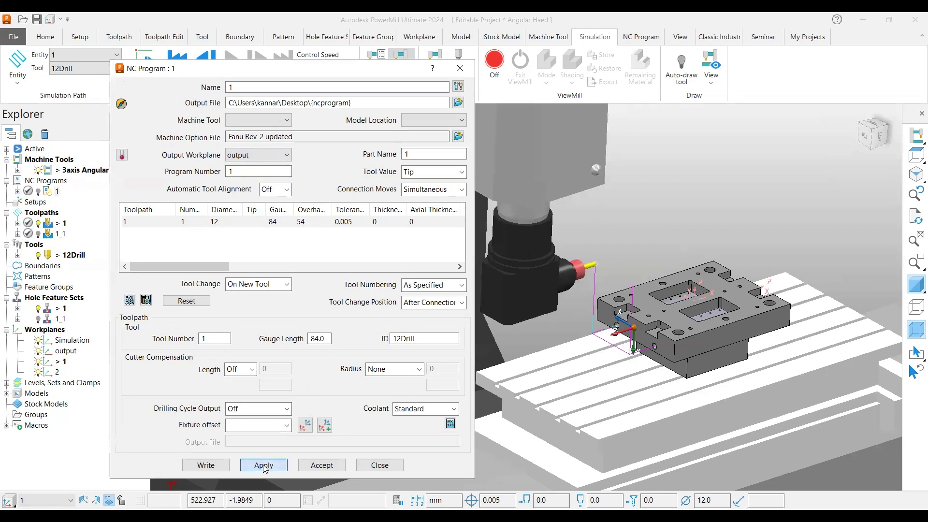
Write the NC program, dismiss the report and open the resulting file in WordPad
left_click(207, 465)
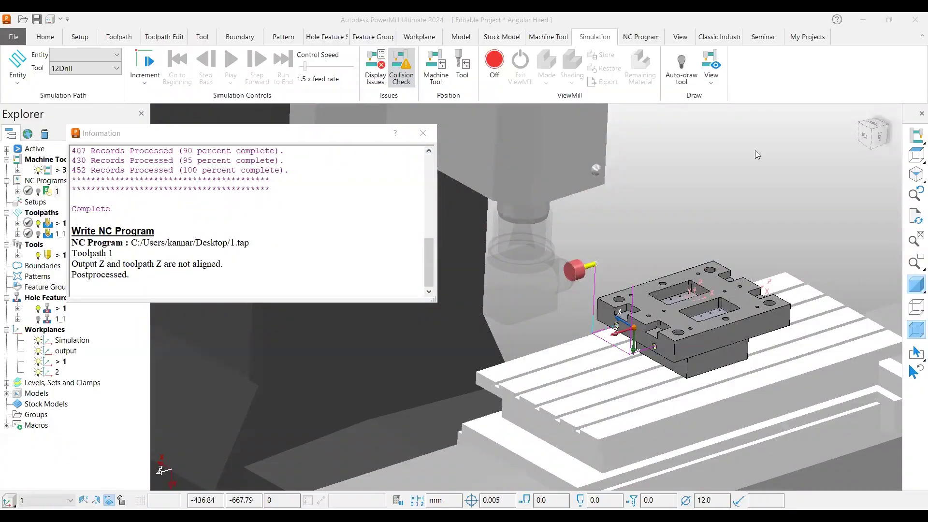
left_click(416, 138)
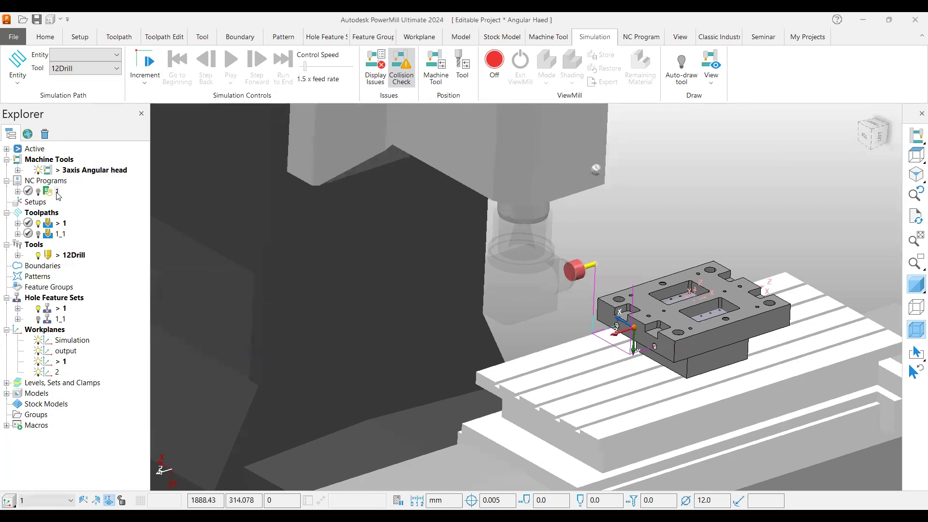
right_click(57, 191)
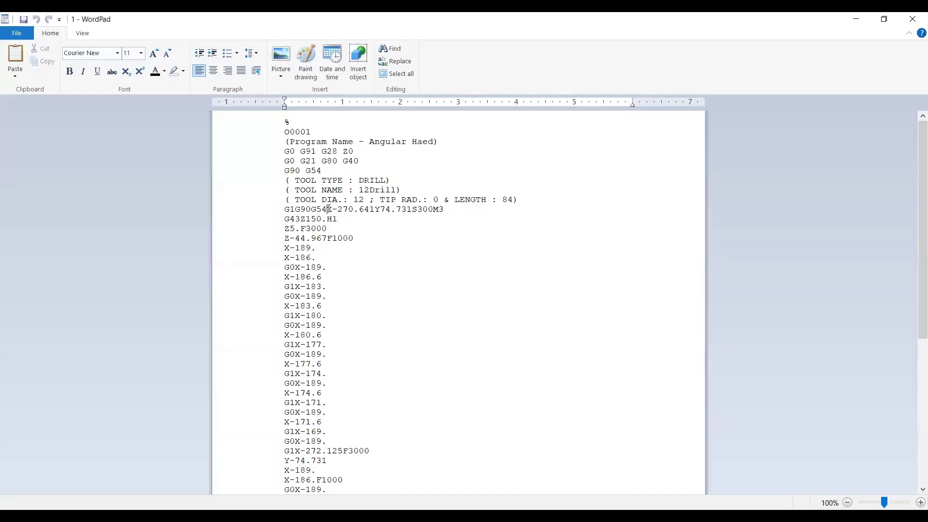
Examine the NC code's approach position and the X-axis peck-drilling moves for both side holes
double_click(328, 208)
left_click(329, 215)
scroll(313, 251, "down", 2)
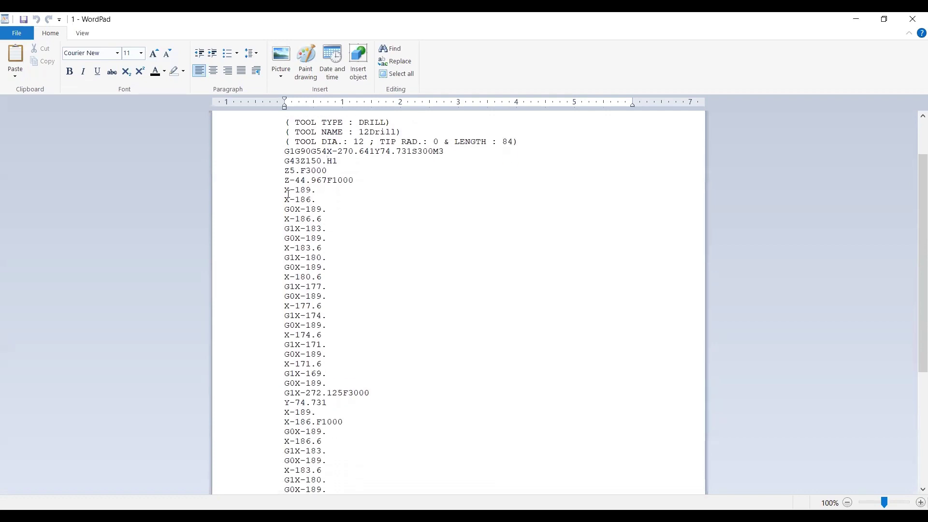
left_click_drag(286, 190, 328, 382)
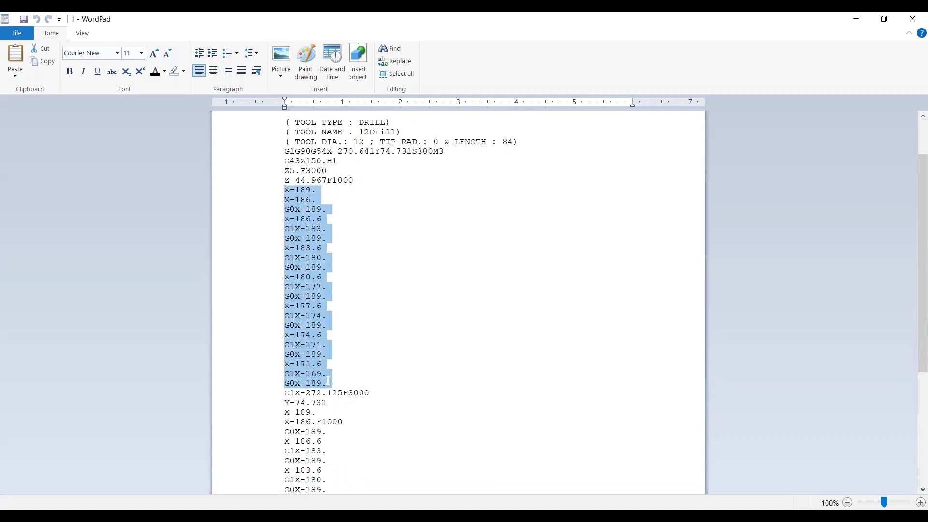
scroll(340, 261, "down", 3)
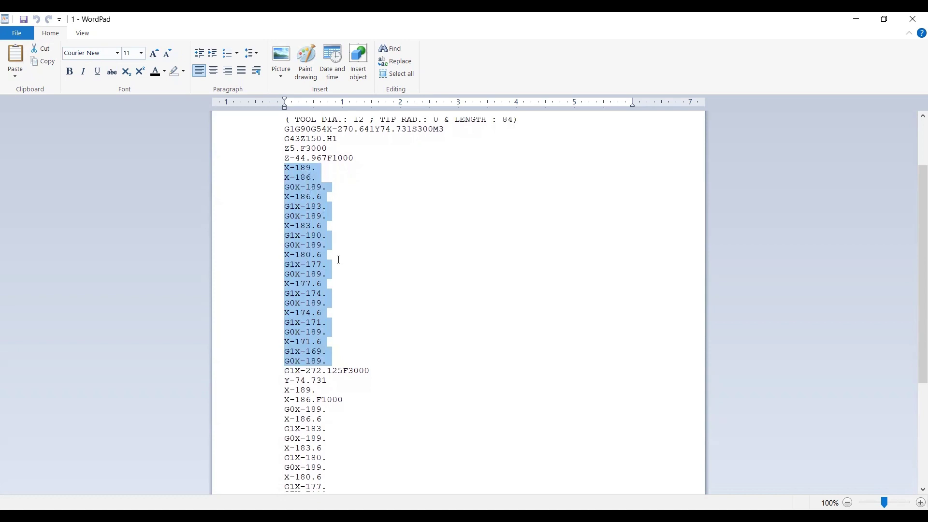
key("Right")
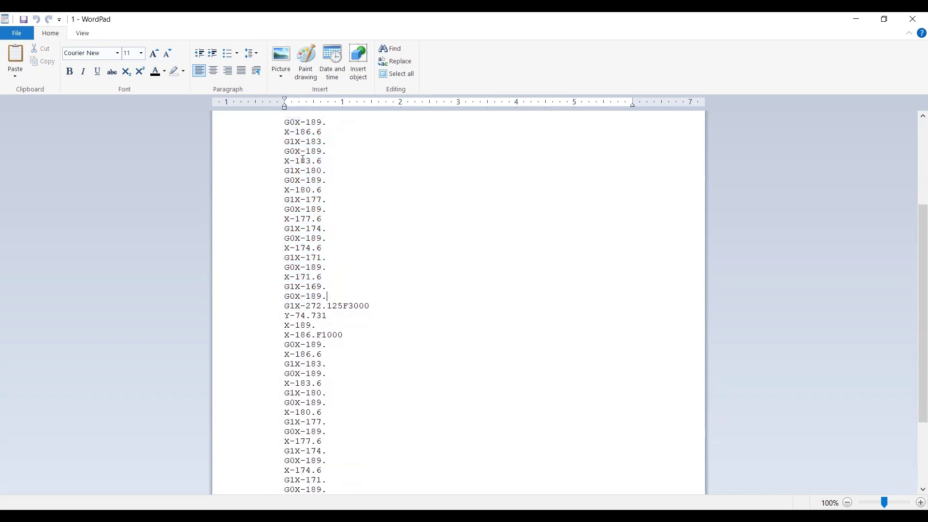
scroll(341, 283, "down", 3)
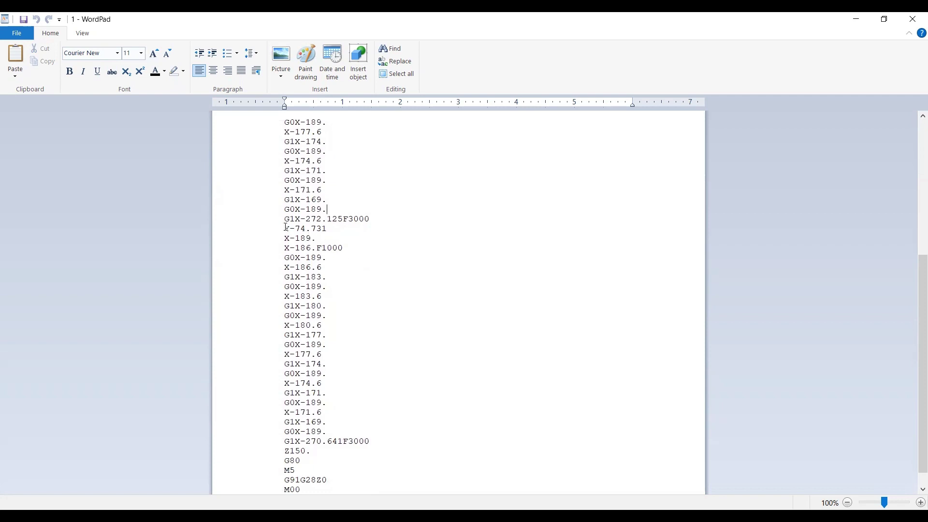
left_click_drag(286, 226, 347, 434)
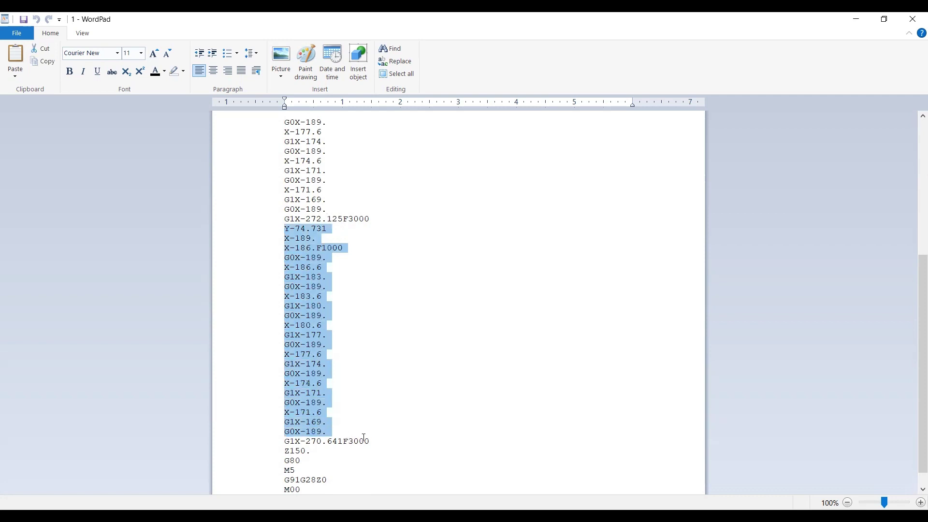
left_click(368, 440)
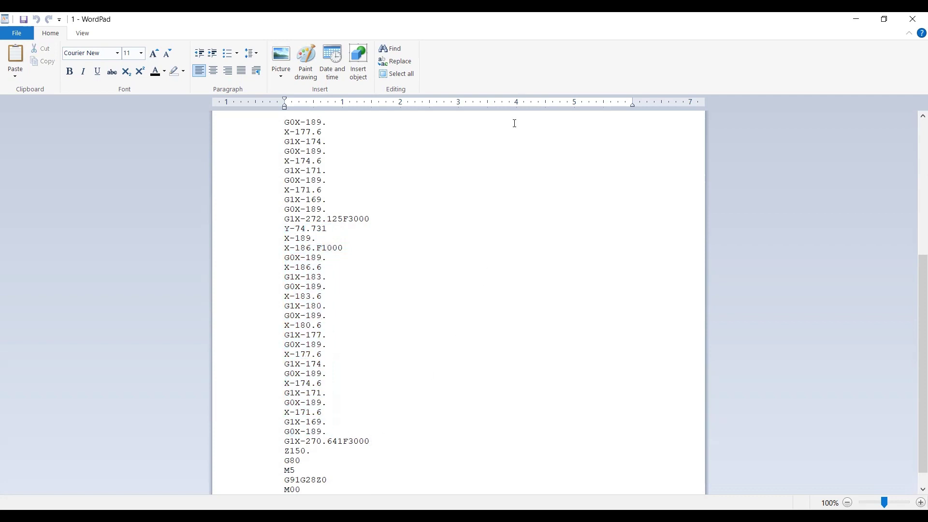
Switch back to PowerMill and inspect the angular head's position beside the plate
key("alt+Tab")
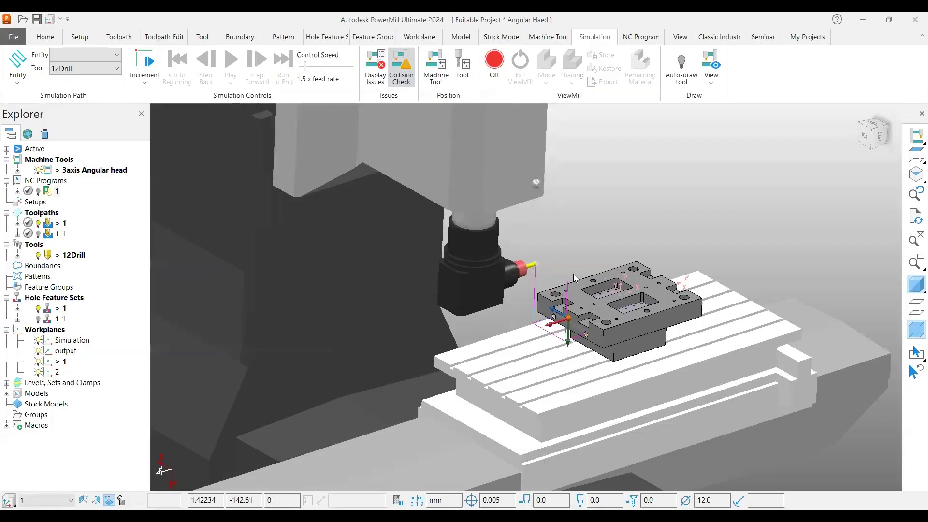
scroll(446, 318, "down", 2)
middle_click_drag(522, 309, 518, 293)
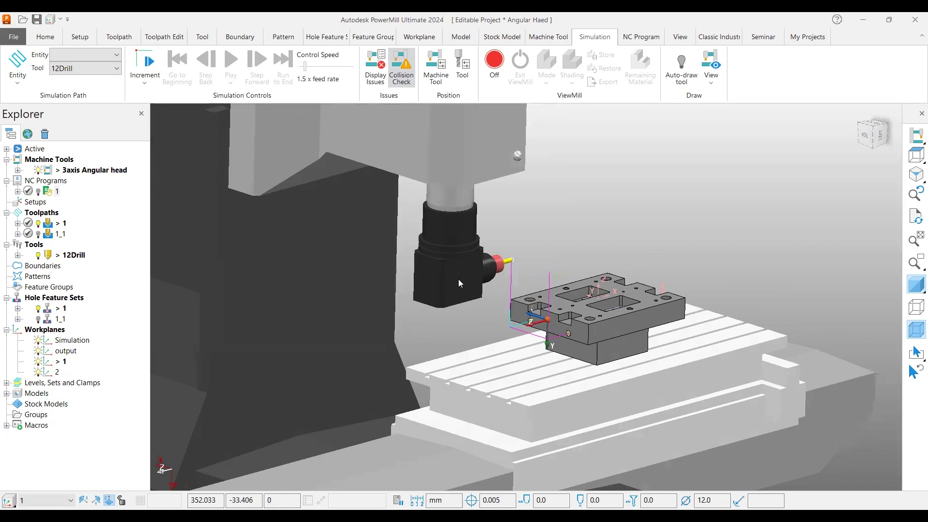